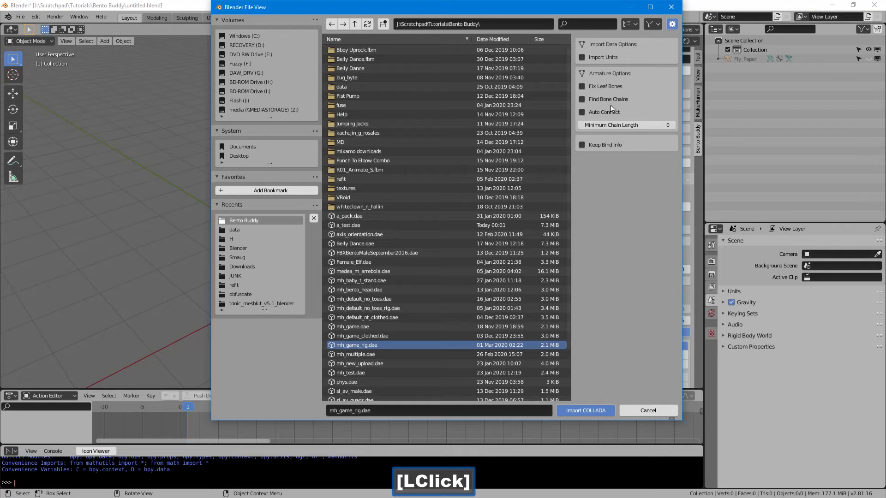
Step: Import mh_game_rig.dae with Fix Leaf Bones, Find Bone Chains and Auto Connect enabled, close the preferences window and deselect the imported character
click(582, 87)
drag(582, 99, 583, 112)
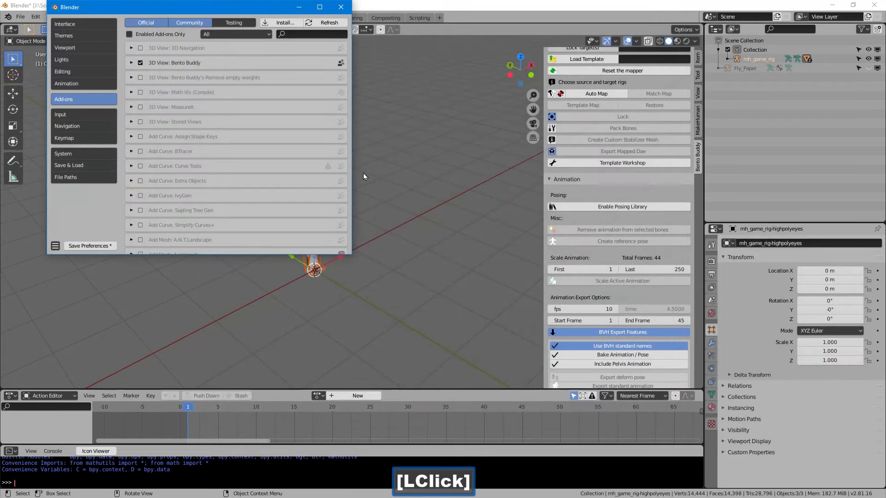
click(341, 7)
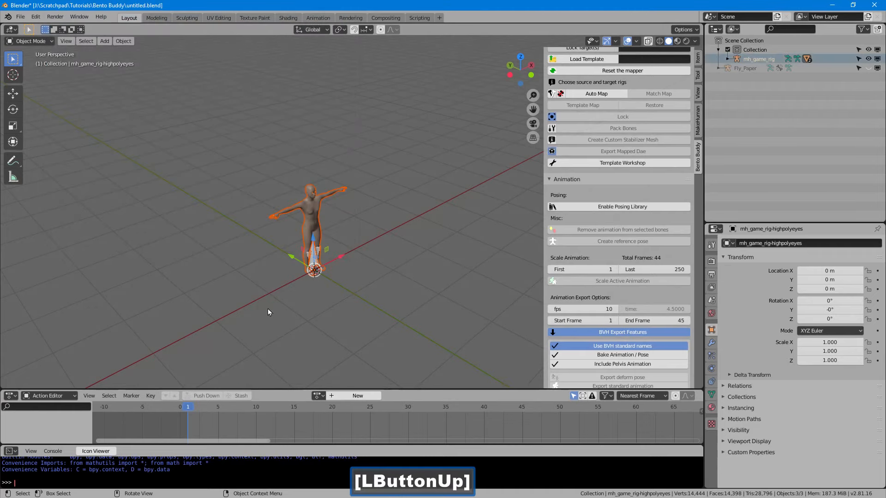
key(KP_Decimal)
middle_drag(272, 303, 317, 250)
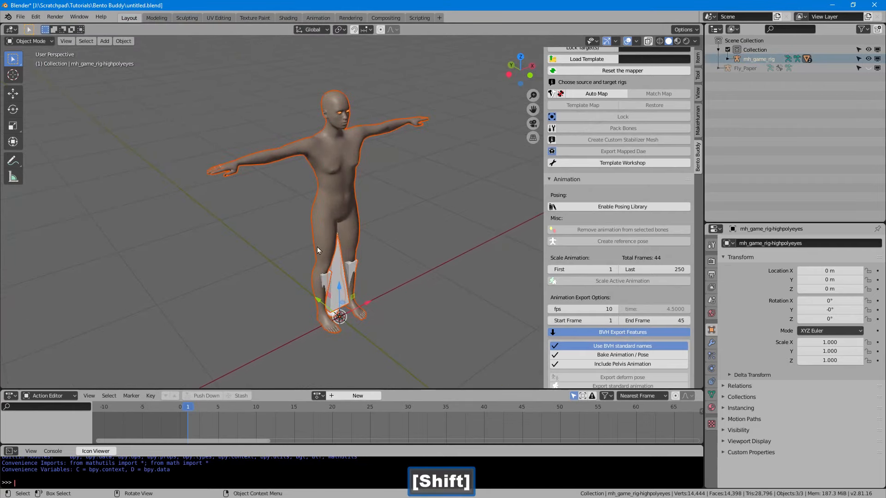
click(397, 274)
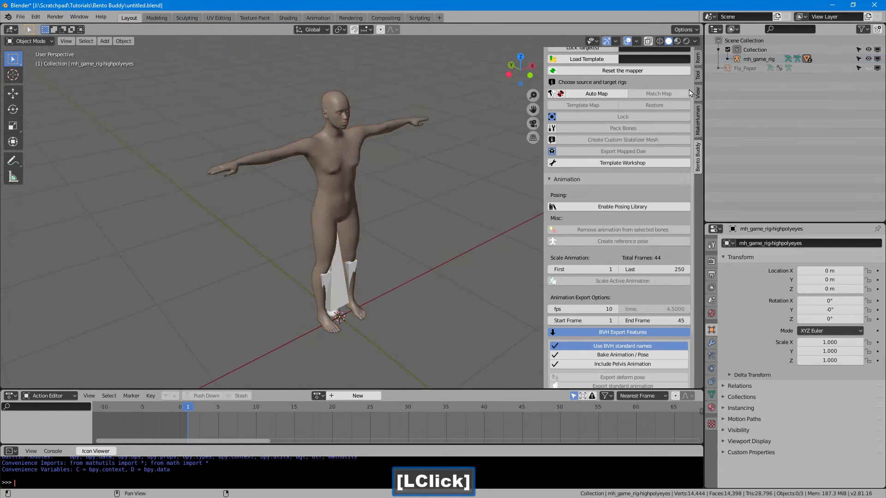
Step: Load the makehuman_game_rig_dae.ccm map in Bento Buddy's Character Converter
scroll(691, 79, up, 3)
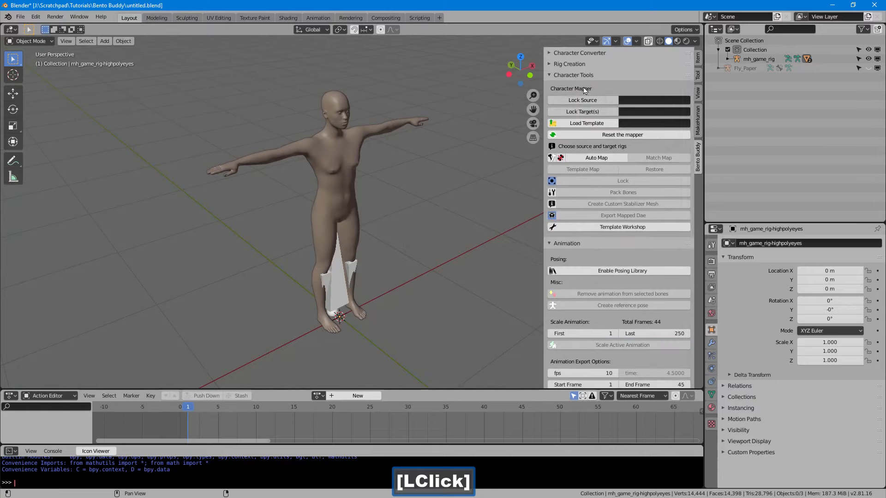
click(571, 77)
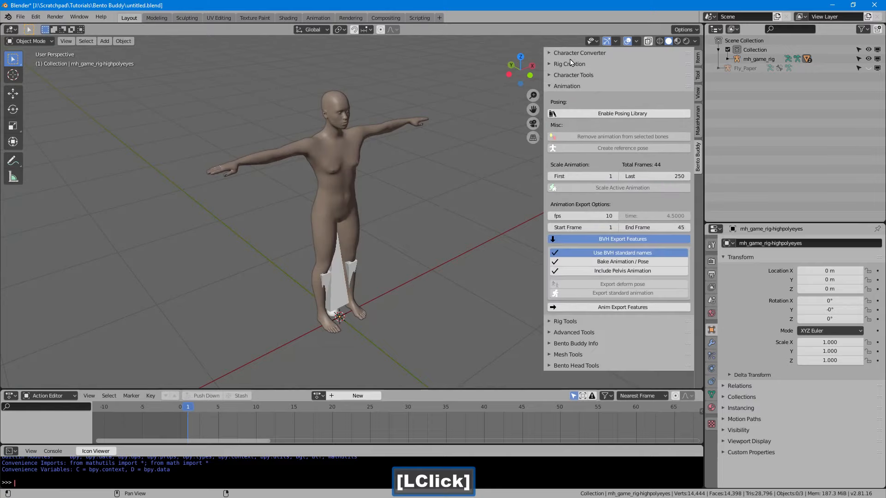
click(571, 87)
click(569, 53)
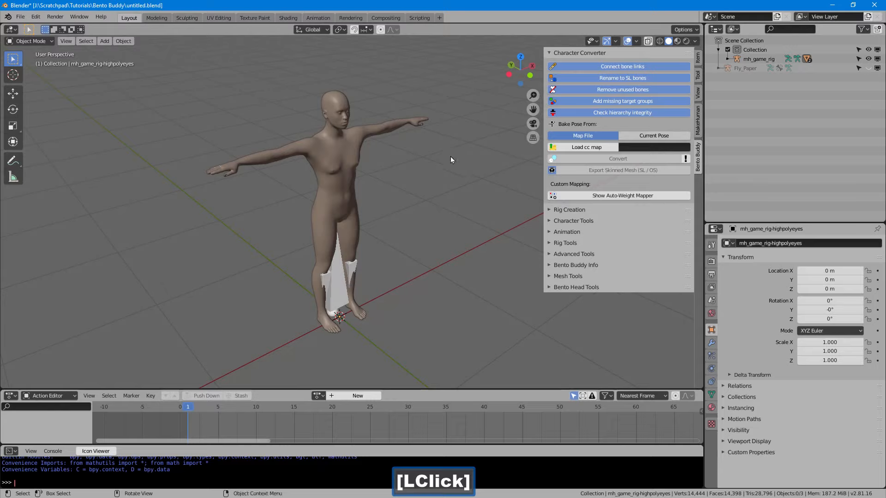
shift+middle_drag(451, 157, 433, 155)
click(559, 147)
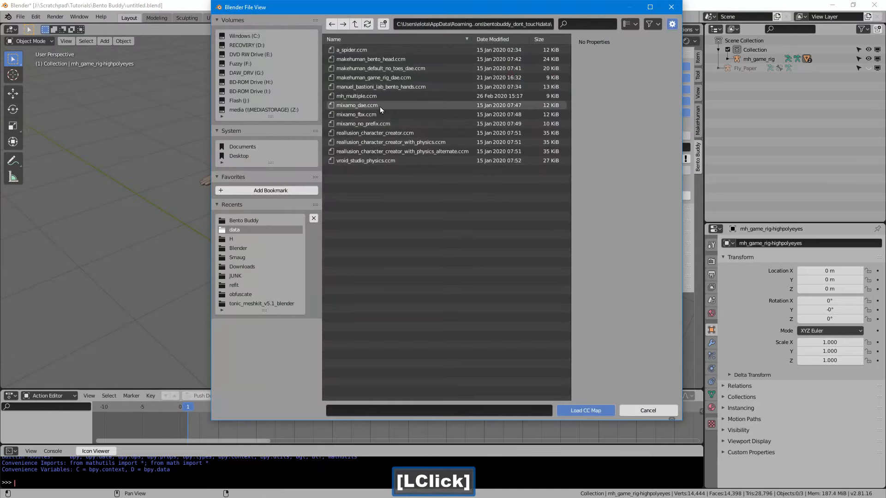
click(396, 77)
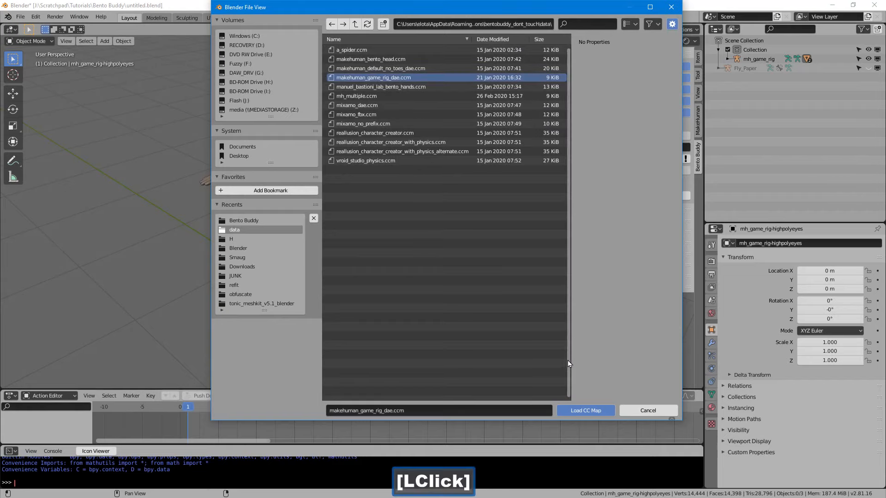
click(579, 409)
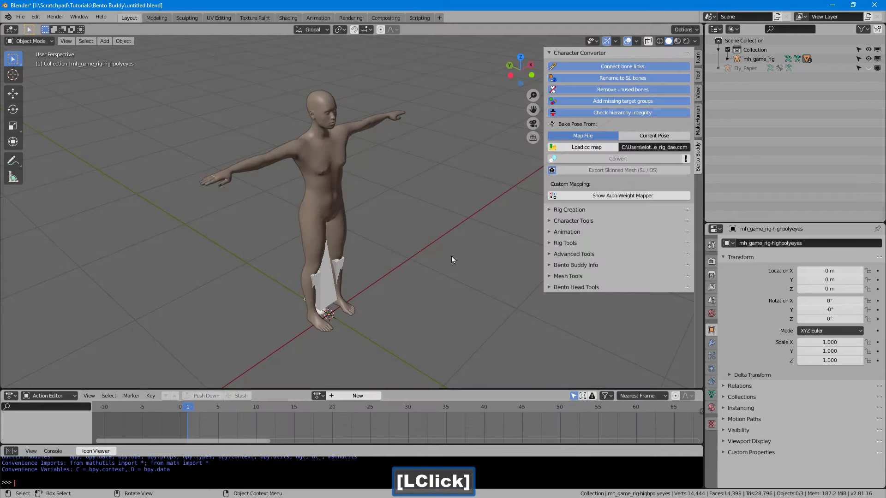
Step: Convert the imported MakeHuman character with the loaded map, then deselect it
drag(384, 154, 253, 225)
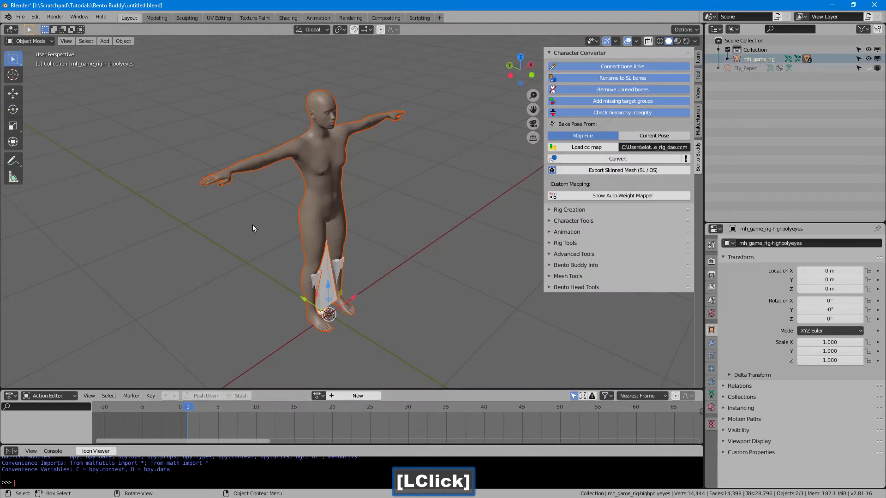
click(571, 159)
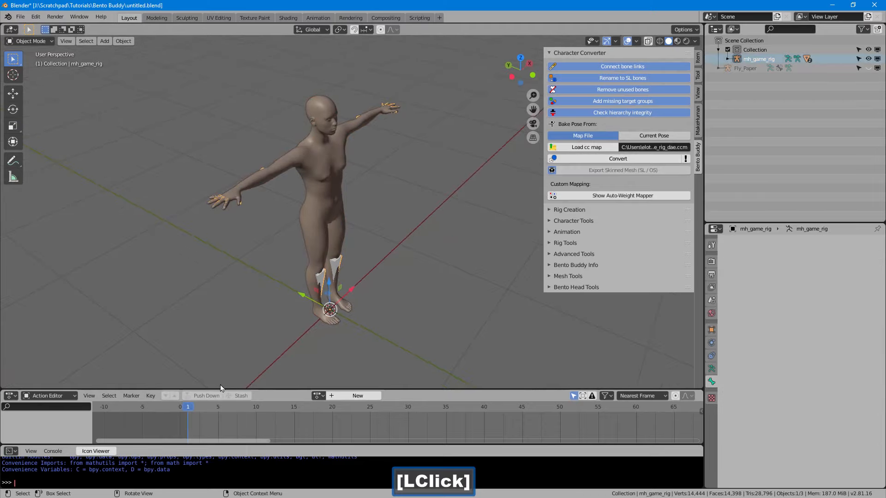
mouse_move(199, 408)
mouse_down()
mouse_move(217, 411)
mouse_move(189, 414)
mouse_up()
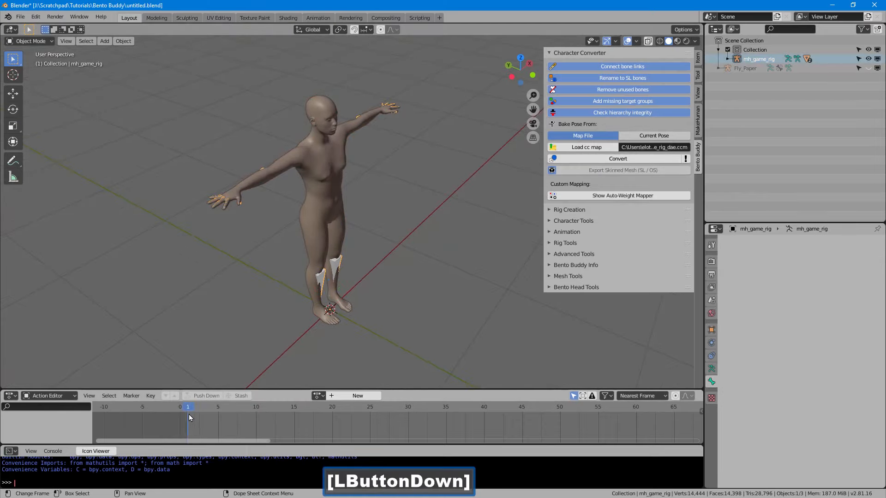
middle_drag(323, 196, 365, 206)
click(366, 205)
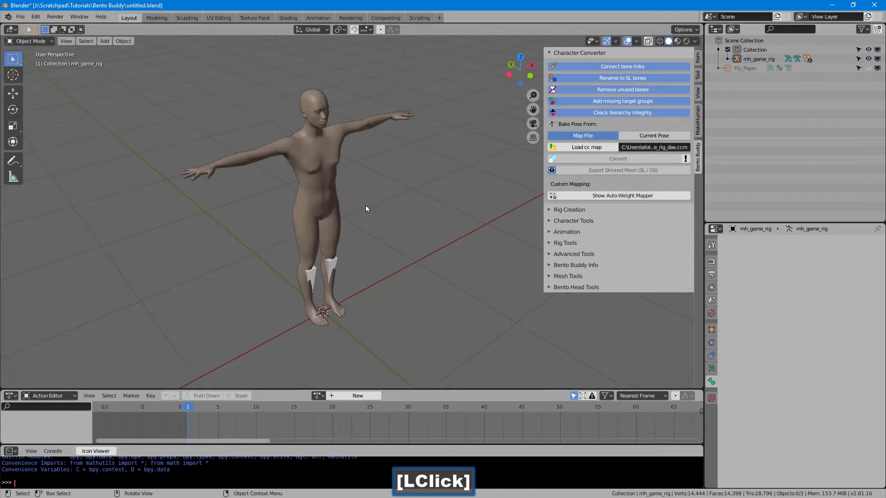
Step: Select the converted armature and set its bones to display in front of the mesh
click(330, 266)
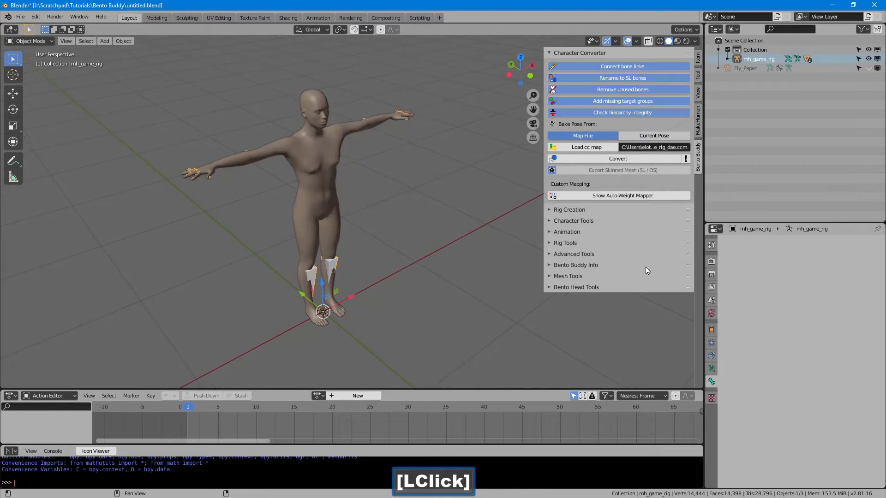
click(711, 369)
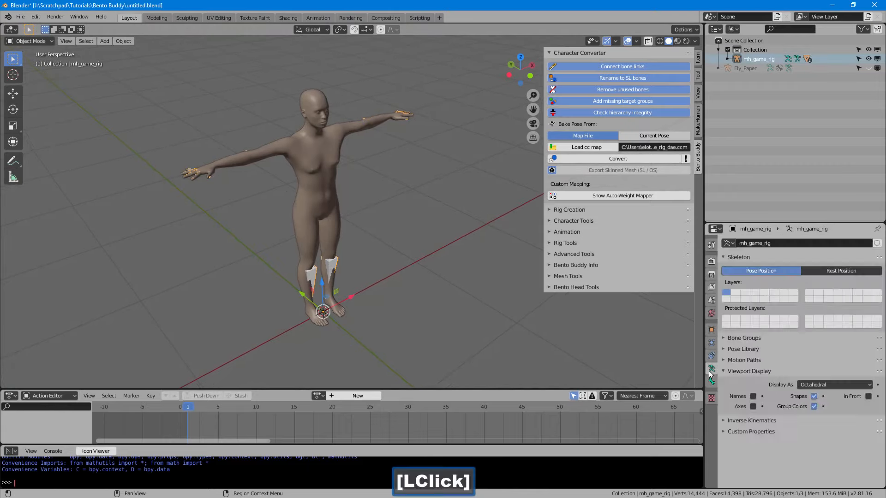
click(866, 397)
mouse_move(361, 206)
shift+middle_down()
mouse_move(376, 208)
mouse_move(357, 202)
shift+middle_up()
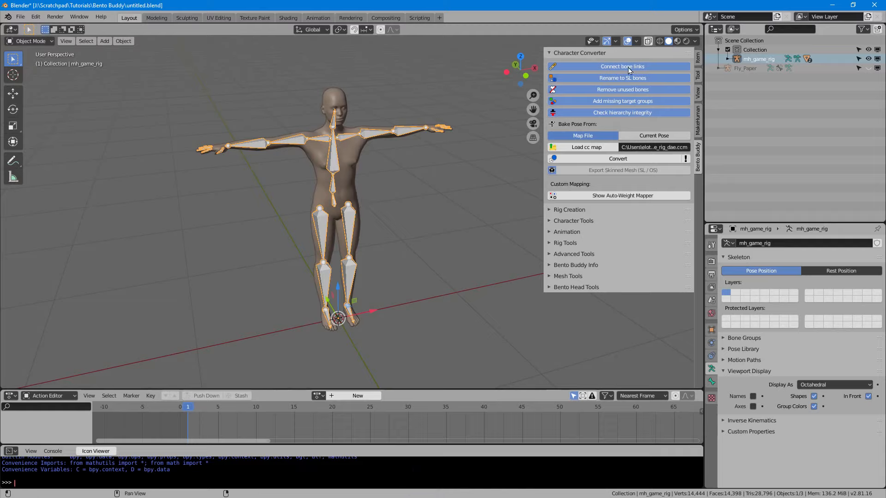
Step: Enable the Posing Library in Bento Buddy's animation tools
click(605, 54)
click(590, 65)
click(590, 65)
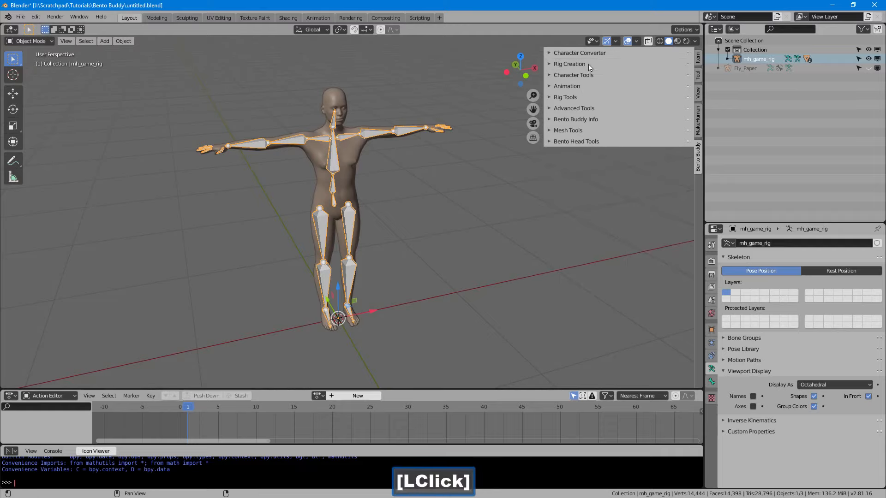
click(587, 85)
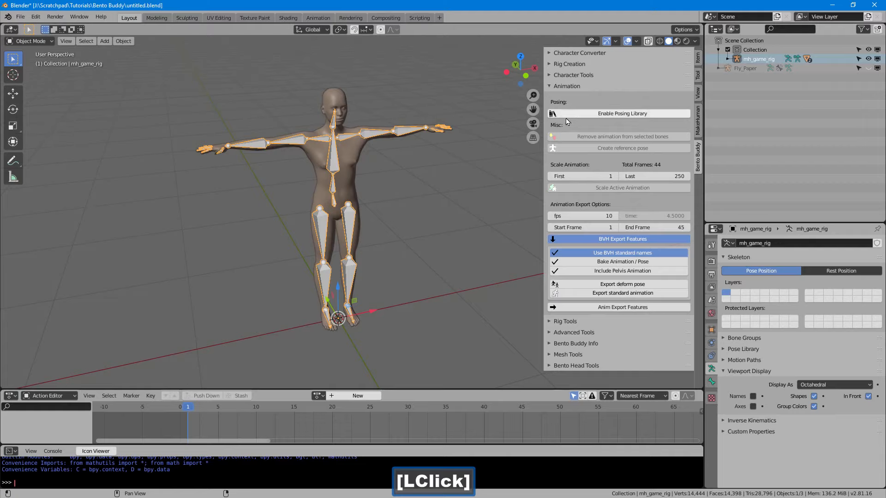
shift+middle_drag(380, 161, 385, 163)
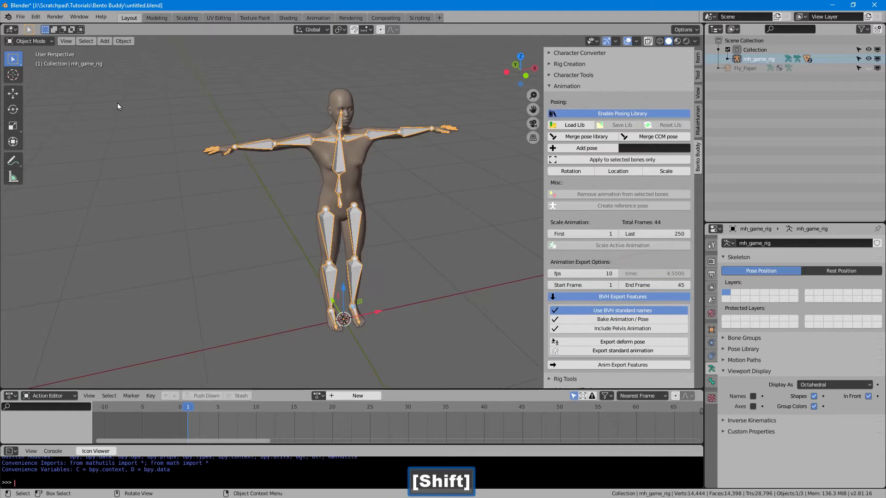
Step: Put the rig in Pose Mode and keyframe the rotation of bones mShoulderRight and mShoulderLeft at frame 1
click(45, 41)
click(44, 71)
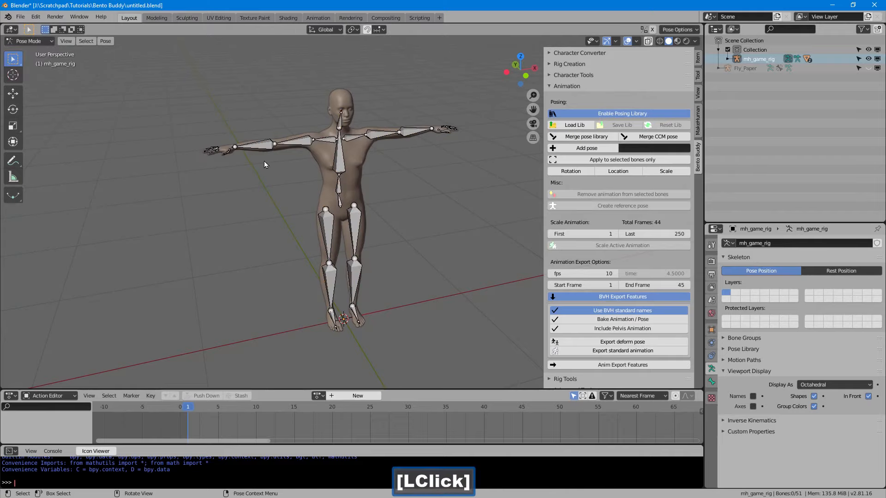
middle_drag(264, 162, 300, 139)
click(300, 139)
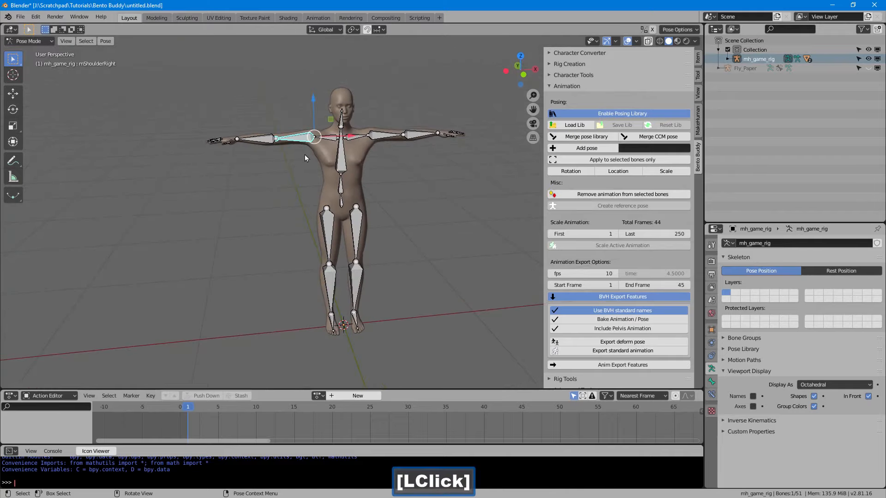
key(KP_1)
shift+middle_drag(412, 159, 363, 156)
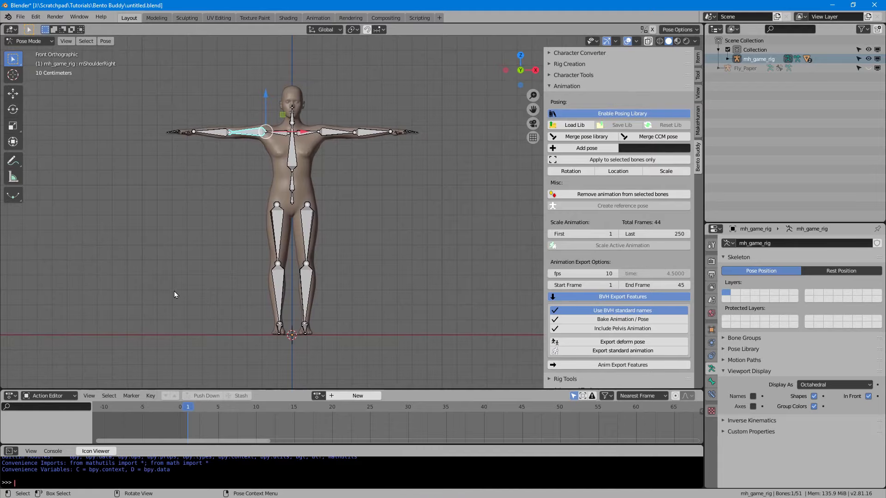
shift+middle_drag(217, 214, 226, 206)
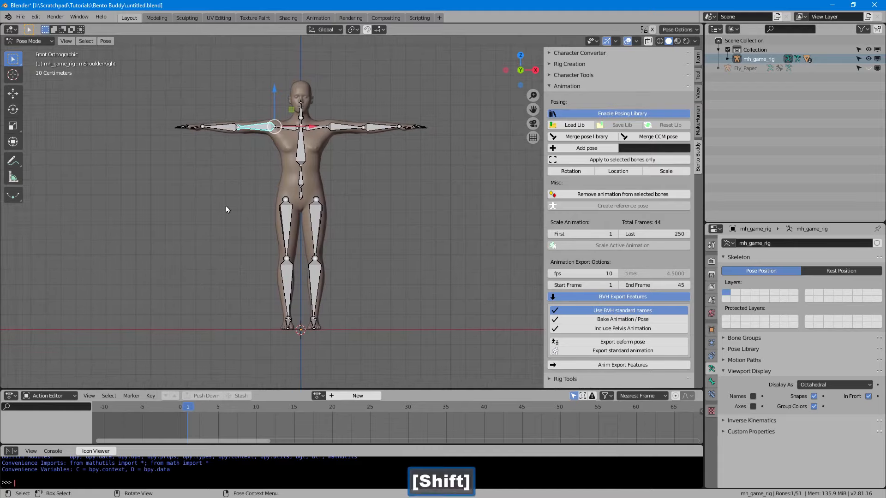
shift+click(333, 128)
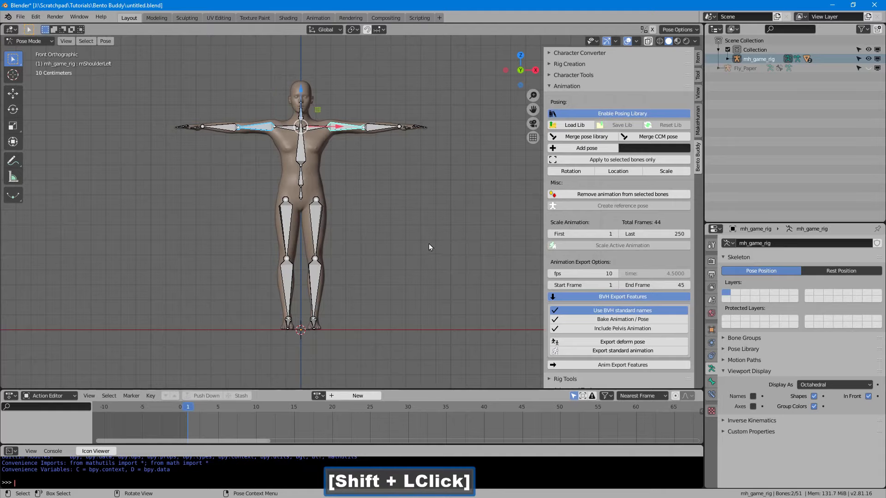
click(571, 171)
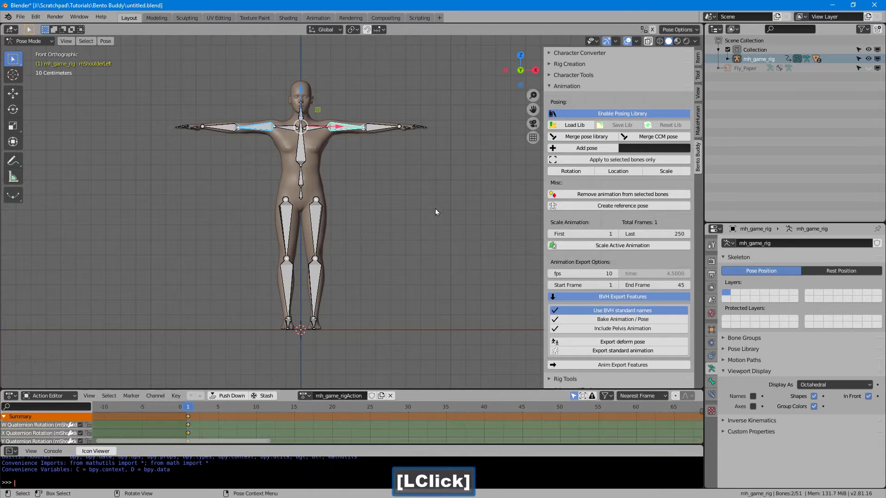
Step: Keyframe the rotation of bones mHipLeft and mHipRight at frame 1
shift+middle_drag(328, 217, 355, 218)
click(347, 218)
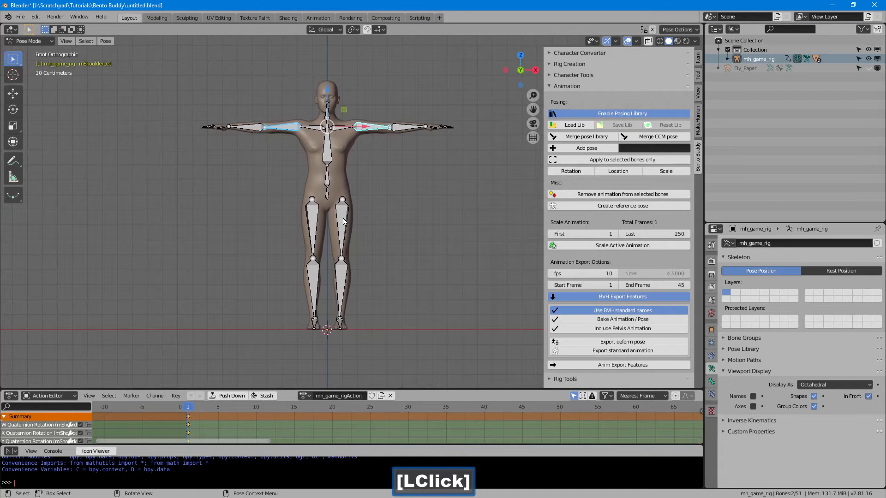
shift+click(316, 217)
click(570, 171)
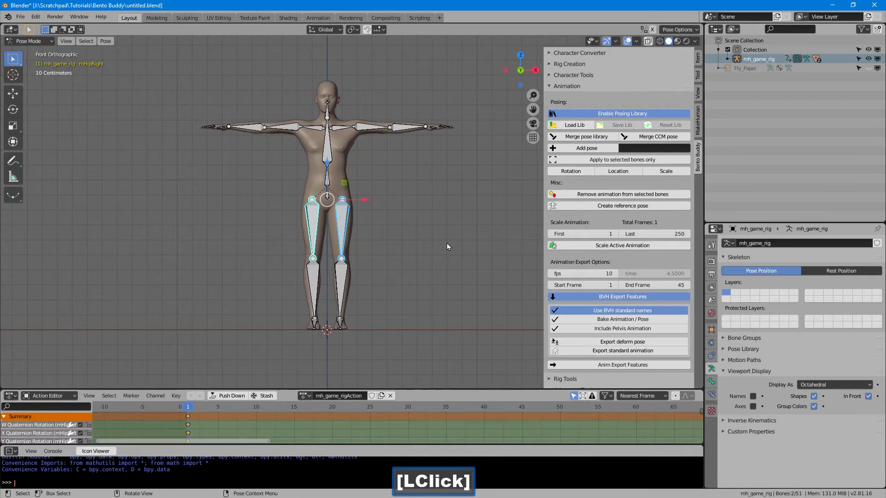
Step: At frame 10, rotate mHipLeft so the leg swings outward in front view, and keyframe its rotation
click(345, 220)
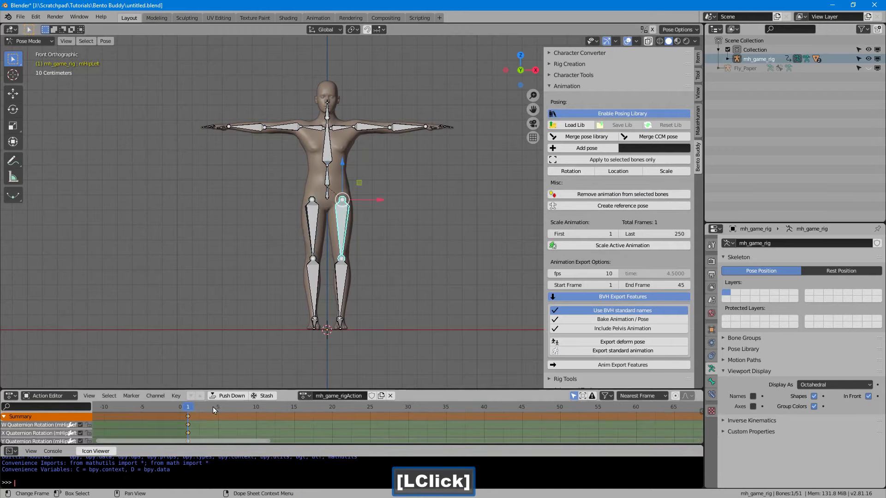
drag(212, 407, 255, 407)
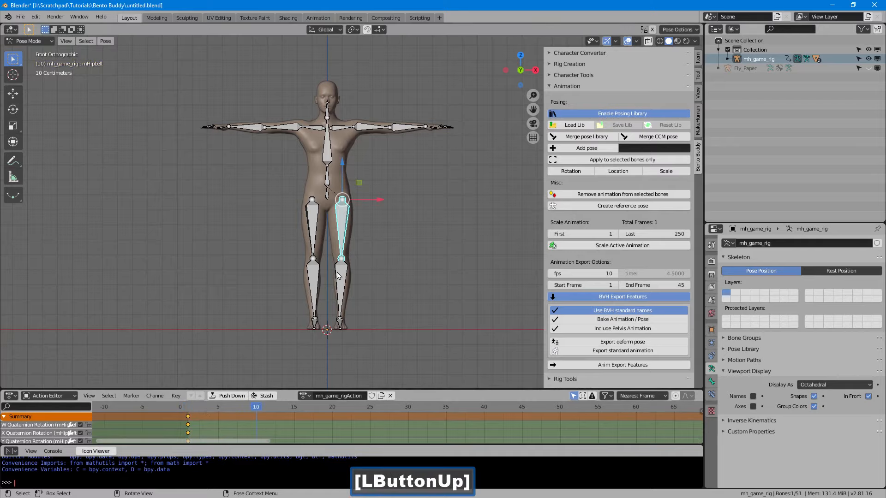
key(r)
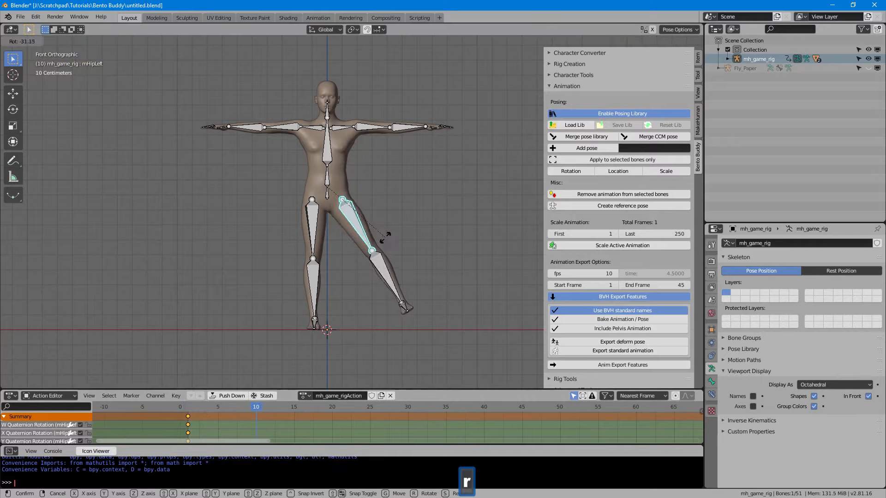
click(388, 231)
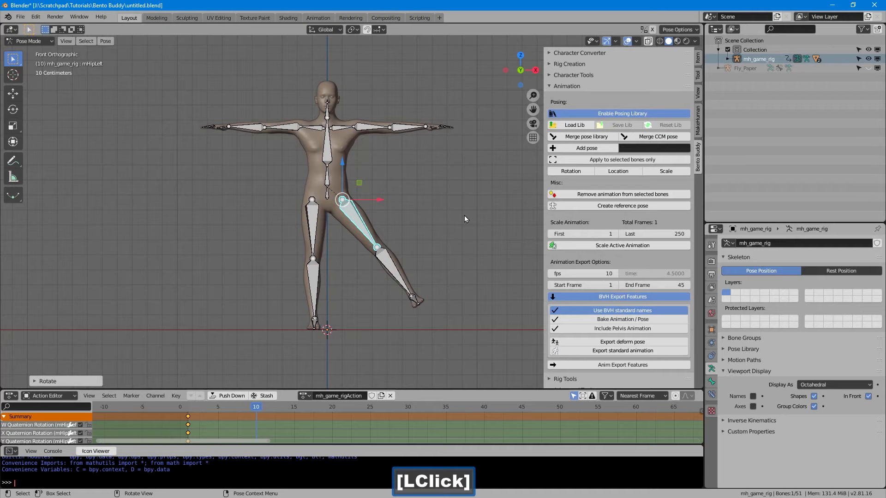
click(572, 174)
Step: Swing mHipRight outward to the opposite side at frame 10 and keyframe its rotation
click(310, 220)
key(r)
click(242, 178)
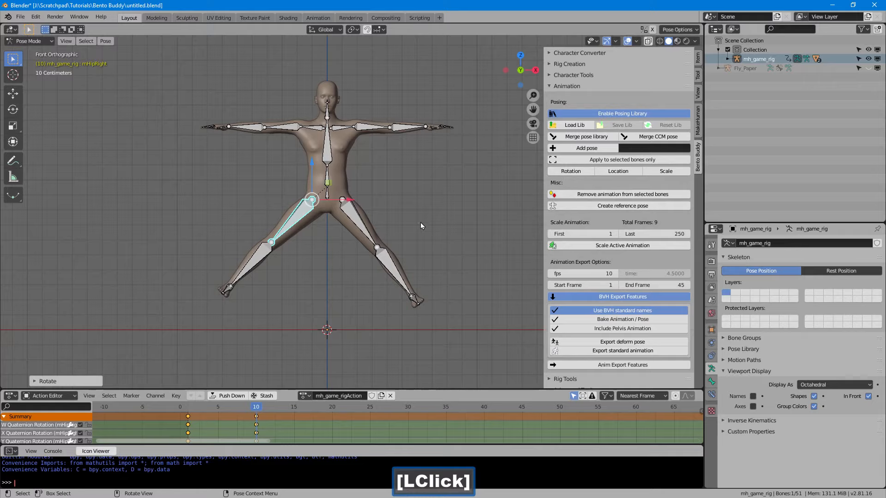
Step: Rotate mShoulderLeft about 59° to lower the arm at frame 10, and keyframe its rotation
click(370, 128)
key(r)
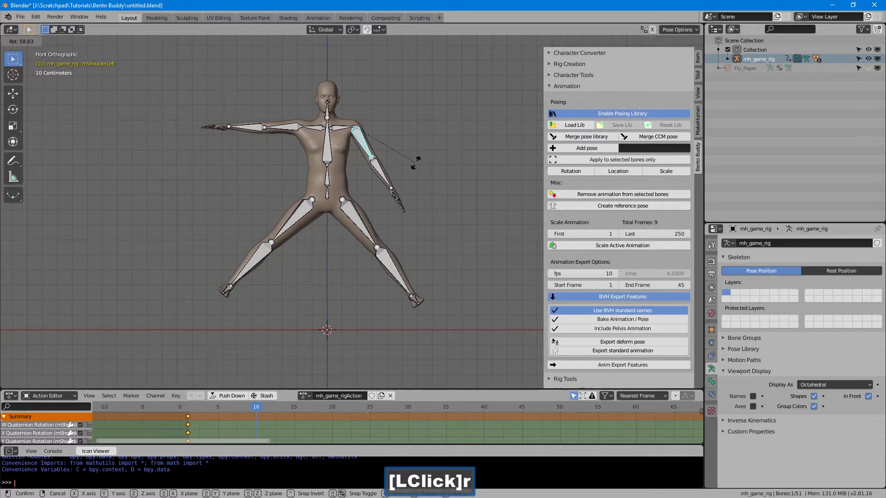
click(417, 167)
click(570, 171)
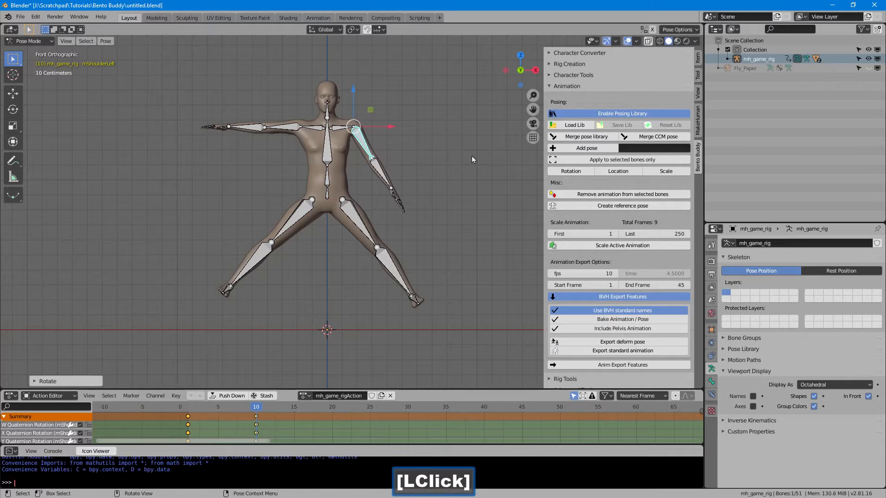
Step: Rotate mShoulderRight about 48° to lower the arm at frame 10, and keyframe its rotation
click(290, 132)
key(r)
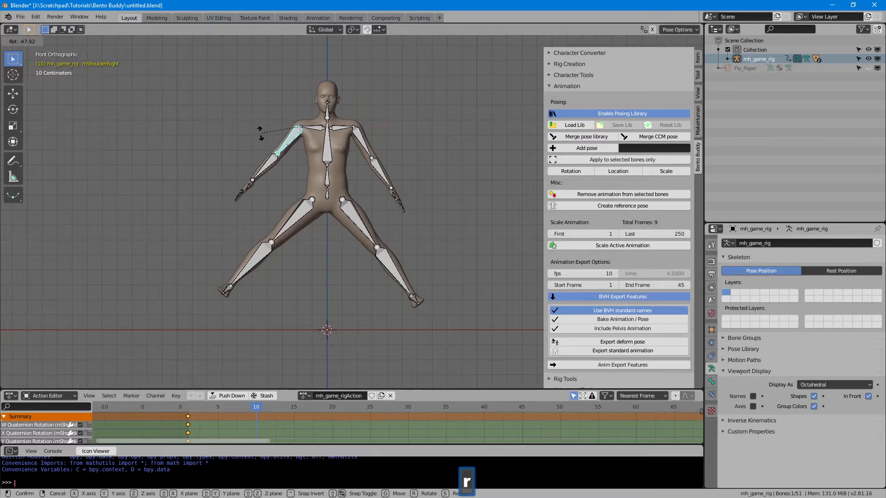
click(259, 134)
click(571, 171)
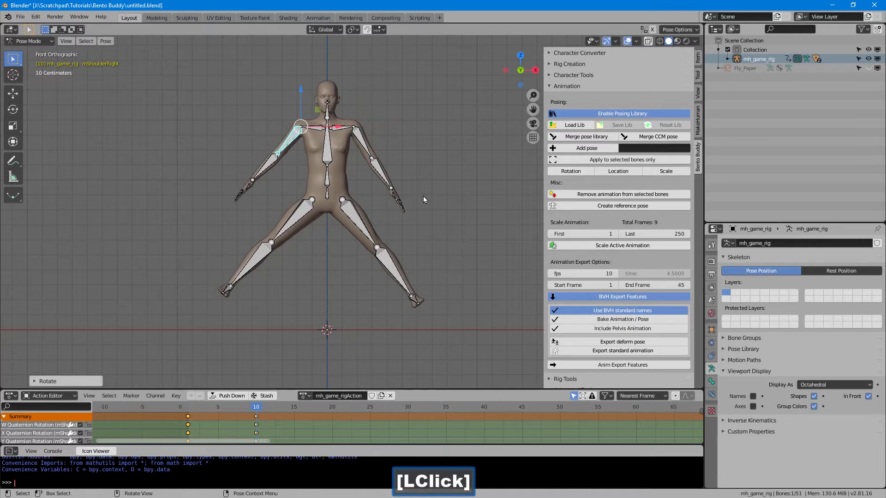
Step: At frame 20, reset the rotation of mShoulderRight, mShoulderLeft, mHipLeft and mHipRight to the rest pose
drag(276, 408, 332, 414)
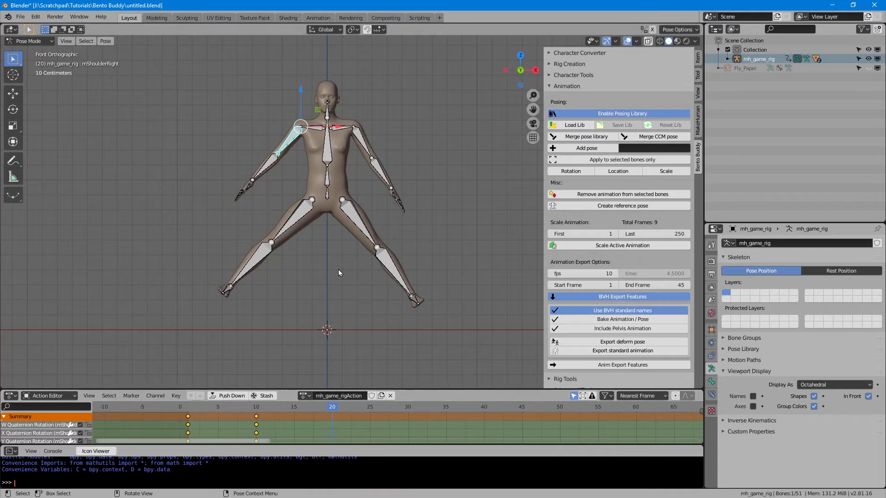
shift+click(358, 135)
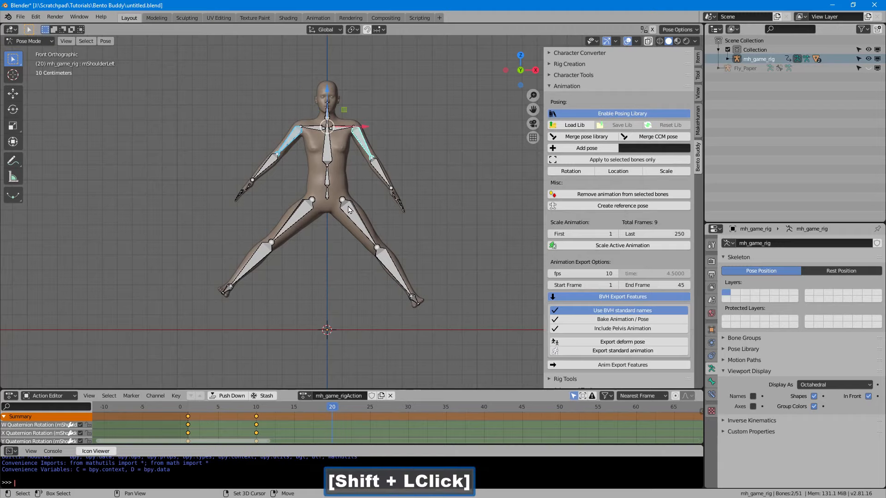
shift+click(349, 212)
shift+click(298, 217)
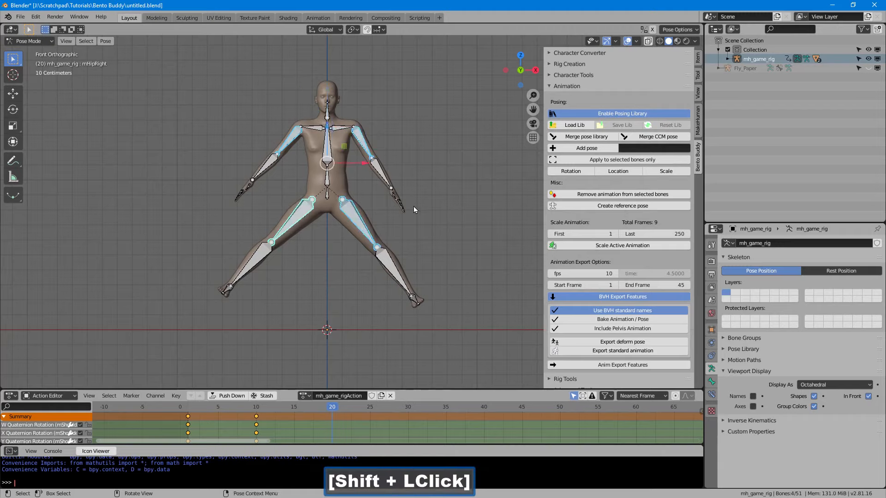
key(alt+t)
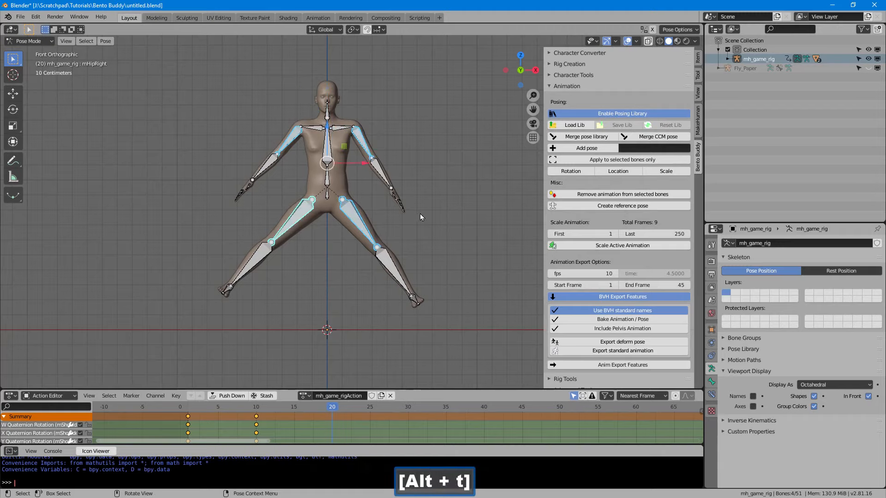
key(alt+r)
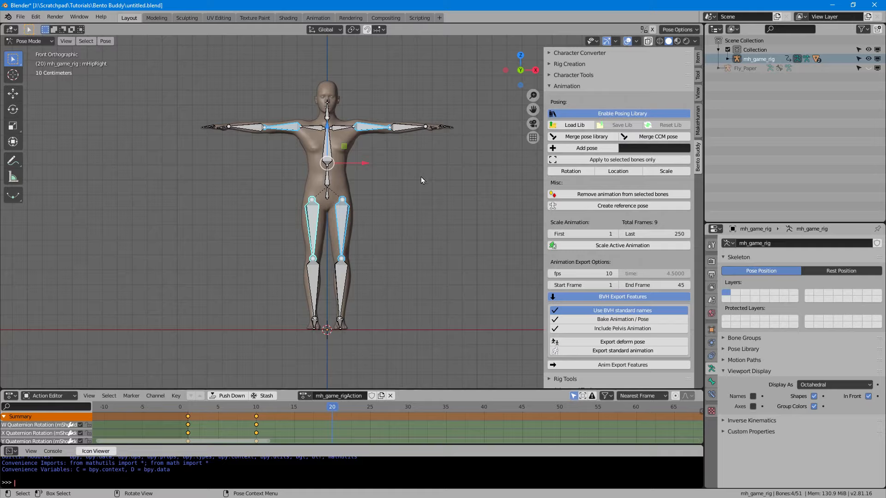
Step: Rotate mShoulderLeft upward at frame 20 so the arm points diagonally above the shoulder
click(376, 137)
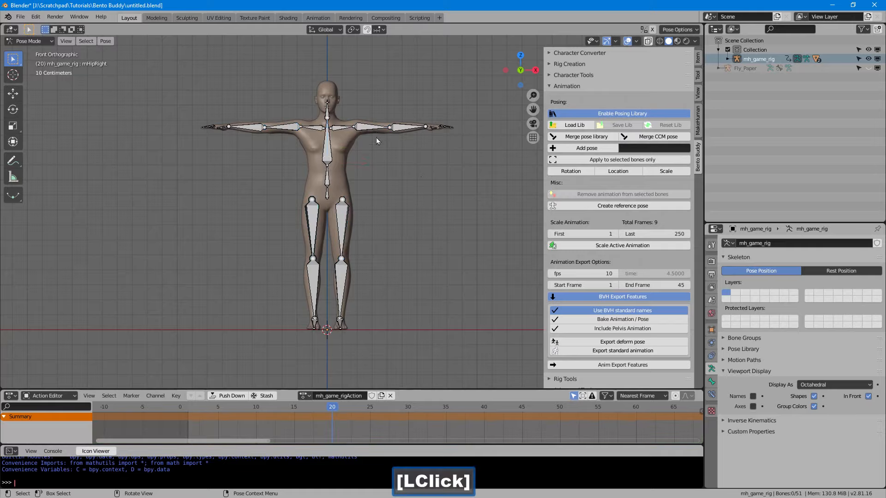
click(367, 129)
key(r)
click(404, 116)
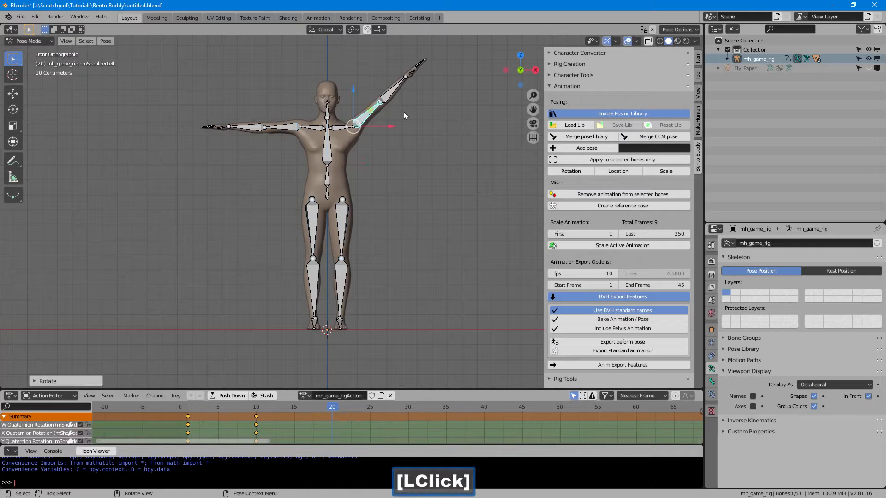
Step: Raise mShoulderRight about 50° to mirror the other arm at frame 20, and keyframe the rotation of both shoulder bones
click(286, 130)
key(r)
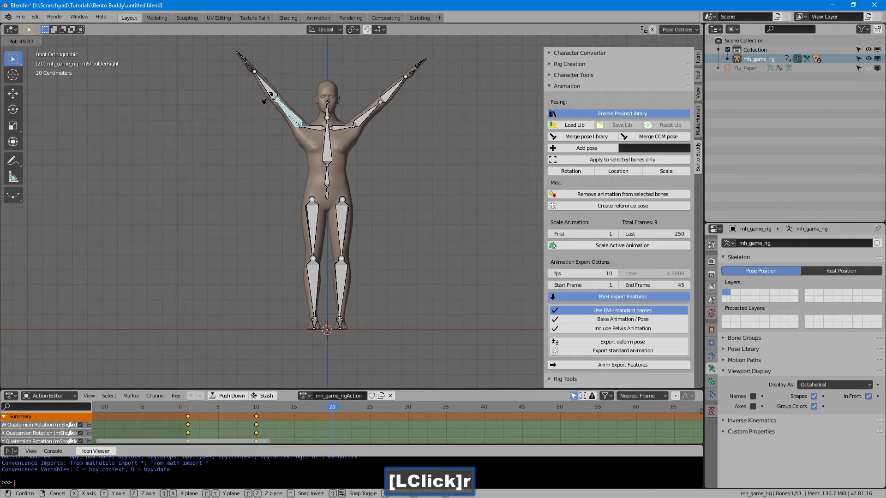
click(272, 95)
shift+click(363, 123)
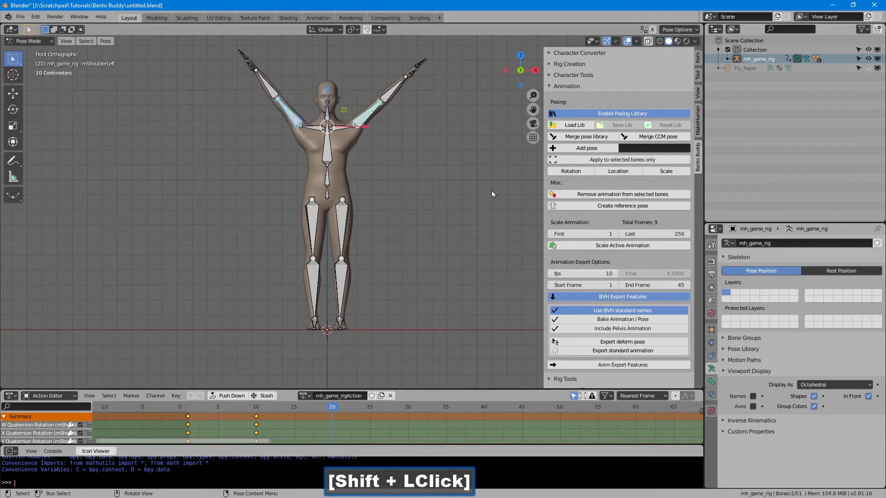
click(570, 171)
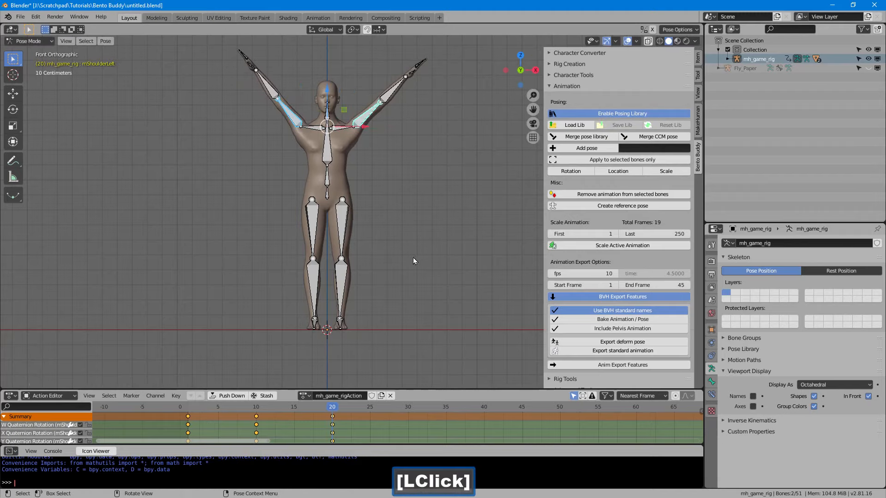
Step: Keyframe the rotation of mHipLeft and mHipRight in their straight-leg pose at frame 20
click(345, 226)
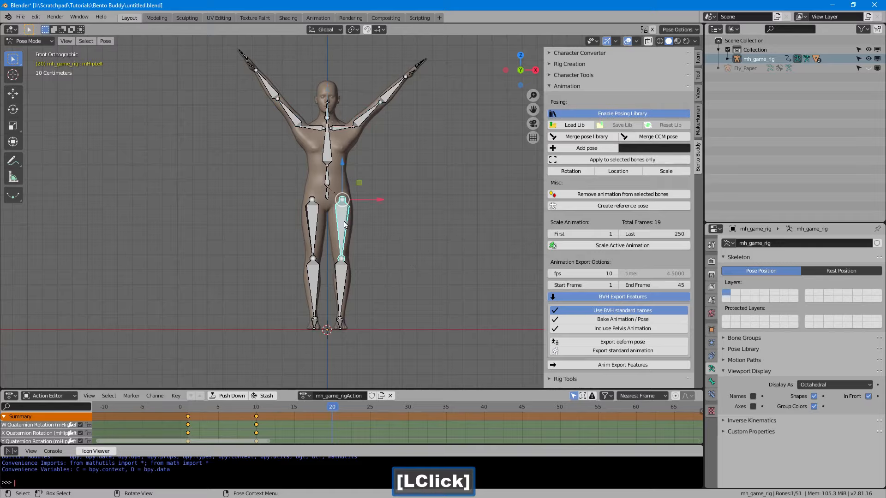
shift+click(315, 220)
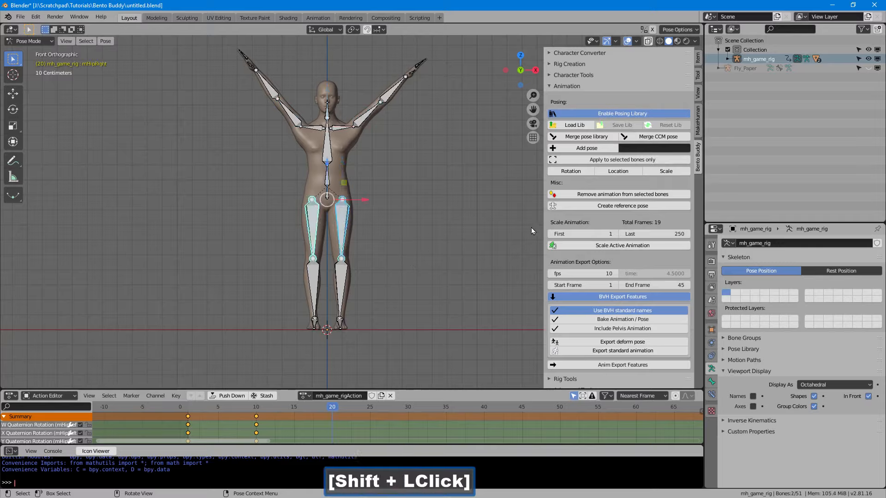
click(571, 171)
mouse_move(326, 407)
mouse_down()
mouse_move(137, 422)
mouse_move(359, 414)
mouse_move(322, 414)
mouse_move(332, 414)
mouse_up()
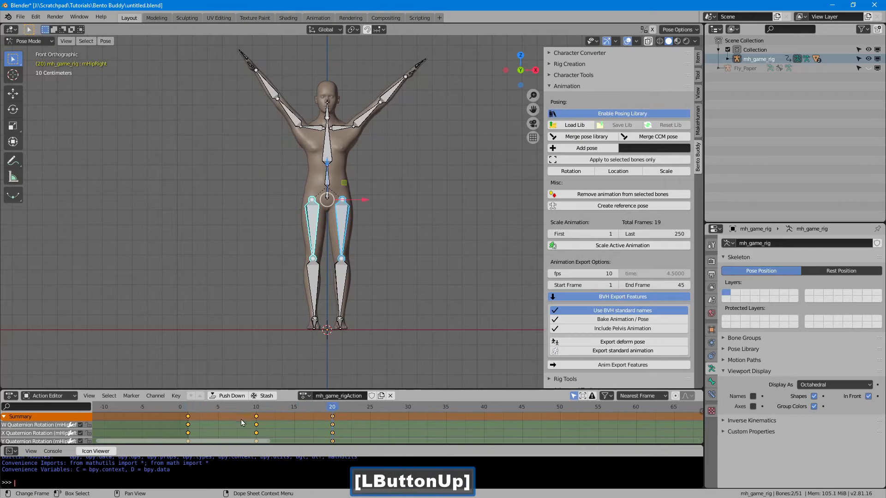
Step: Duplicate the hip bones' frame 10 keyframes and place the copies at frame 30
drag(257, 408, 257, 420)
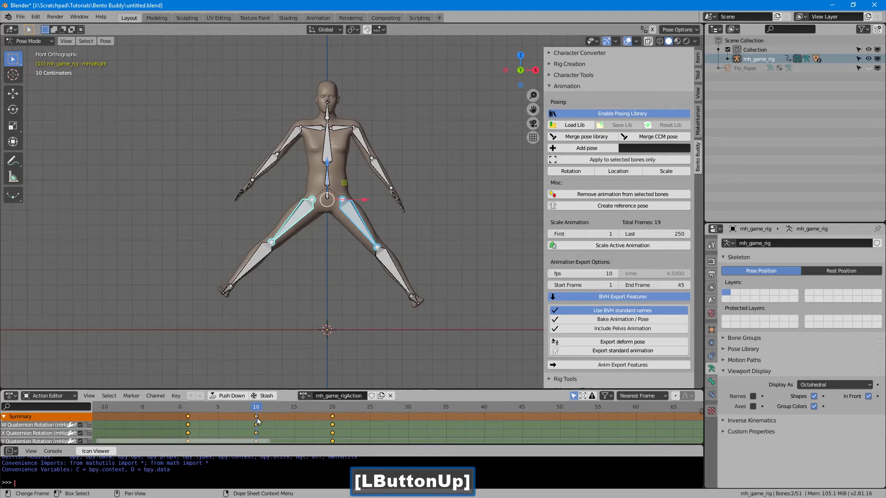
click(321, 417)
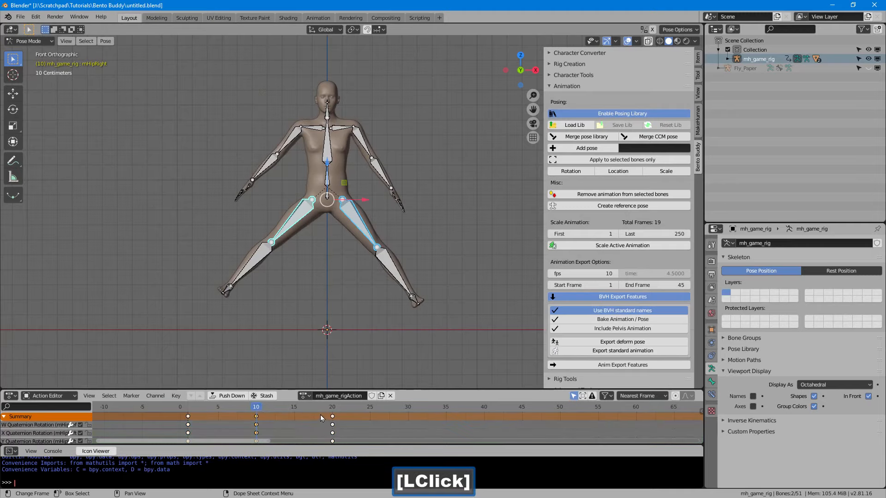
key(shift+d)
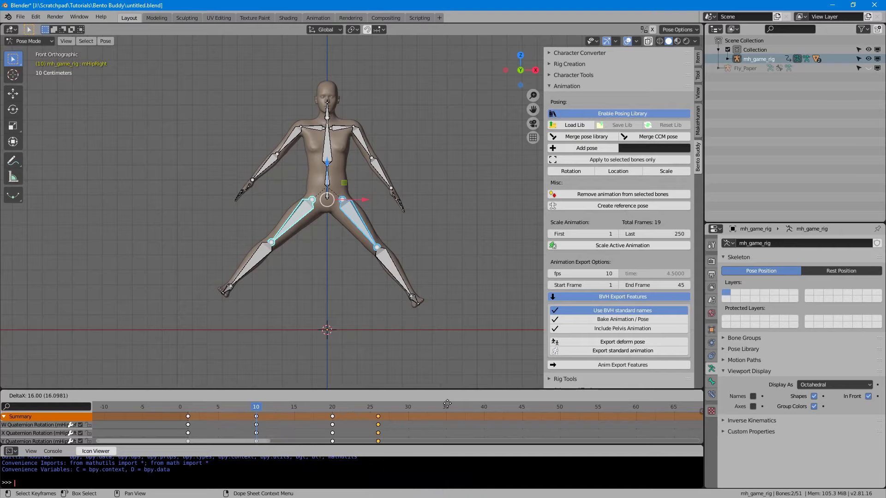
click(476, 436)
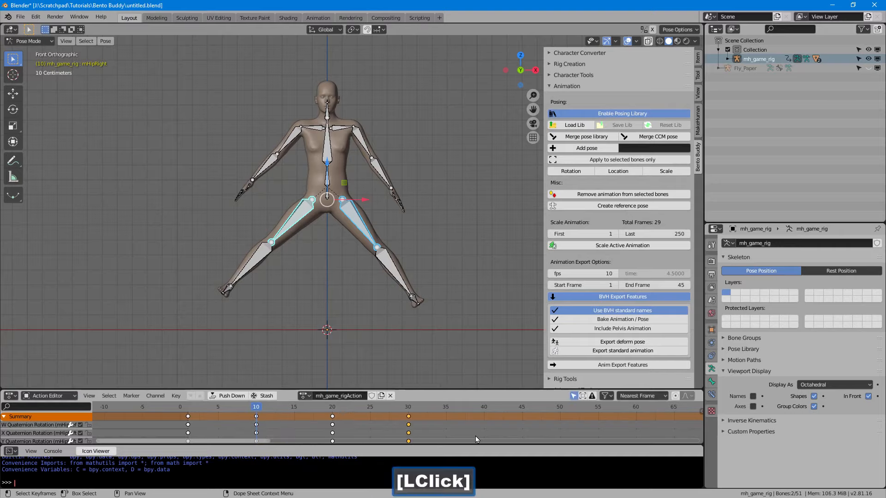
Step: At frame 30, rotate mShoulderLeft downward so the arm hangs diagonally beside the body
drag(274, 408, 407, 407)
click(352, 140)
key(r)
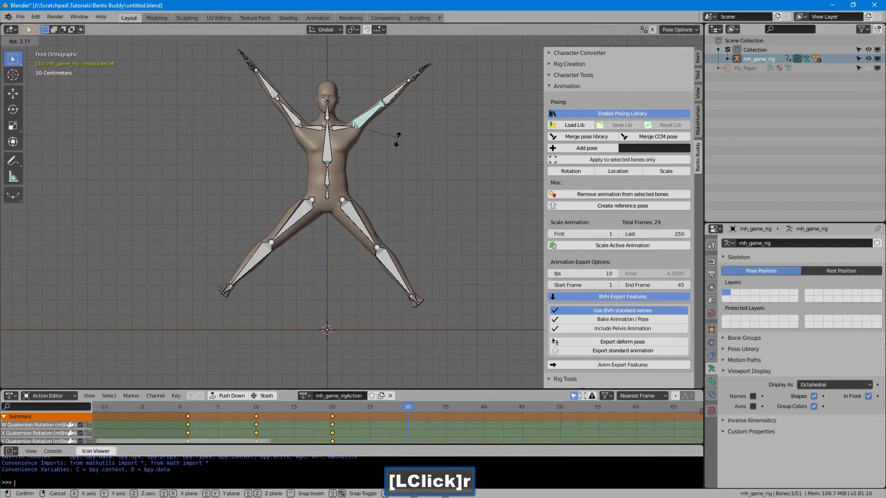
click(321, 225)
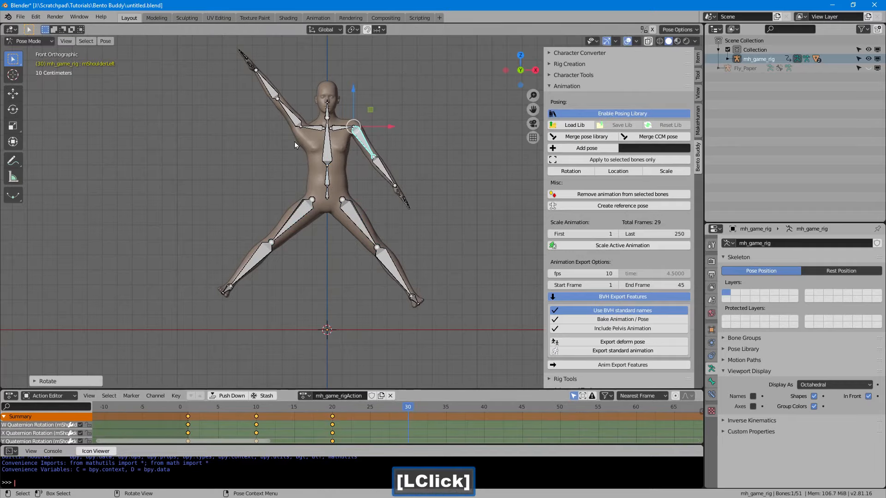
Step: Rotate mShoulderRight down to match the other arm at frame 30, and keyframe the rotation of both shoulder bones
click(293, 122)
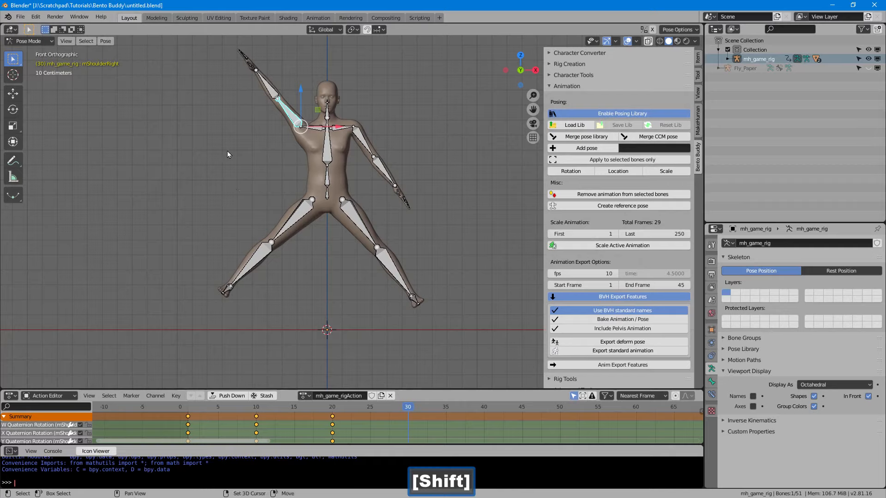
key(r)
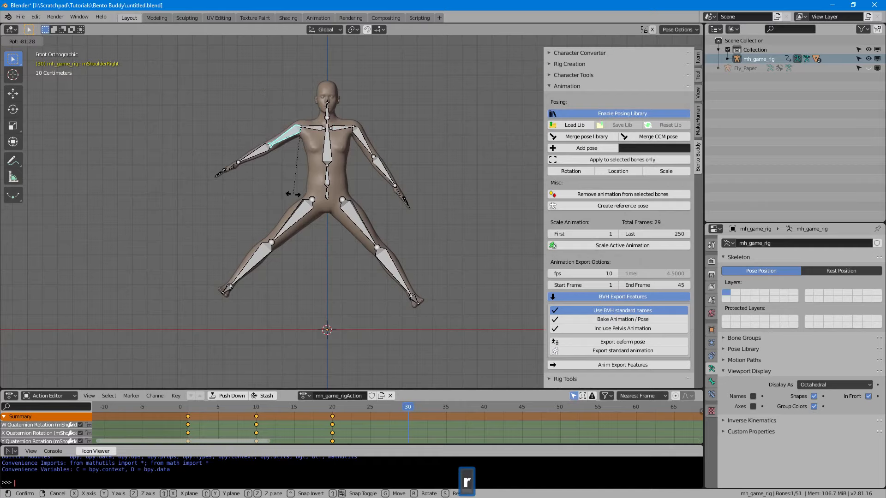
click(327, 192)
shift+click(363, 140)
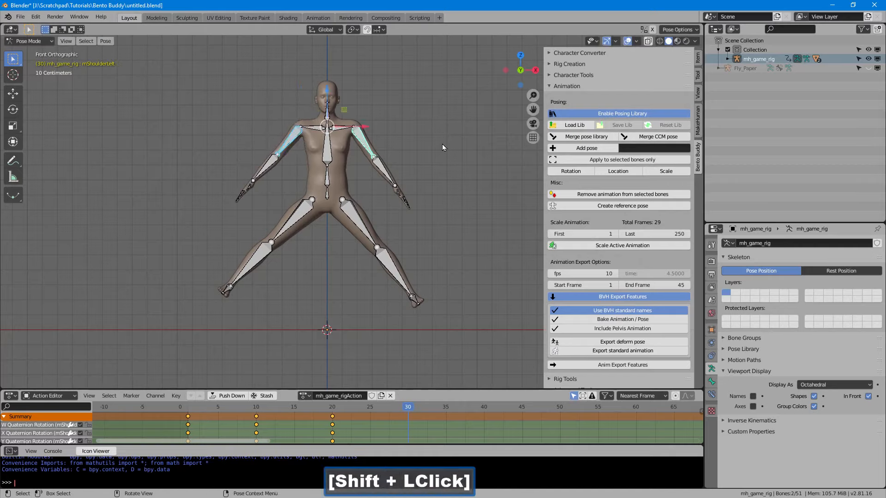
click(579, 172)
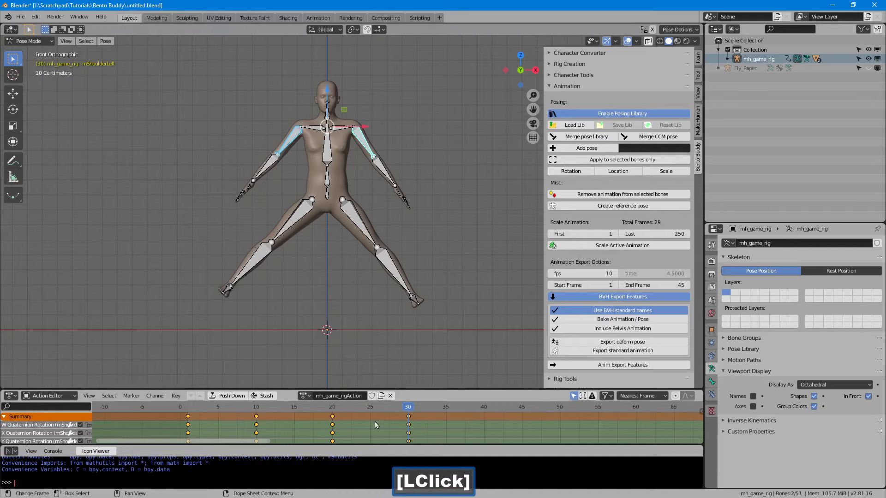
Step: Switch the rig from Pose Mode to Object Mode and return the timeline to frame 1
mouse_move(410, 408)
mouse_down()
mouse_move(244, 426)
mouse_move(358, 412)
mouse_move(412, 413)
mouse_move(260, 419)
mouse_move(407, 418)
mouse_up()
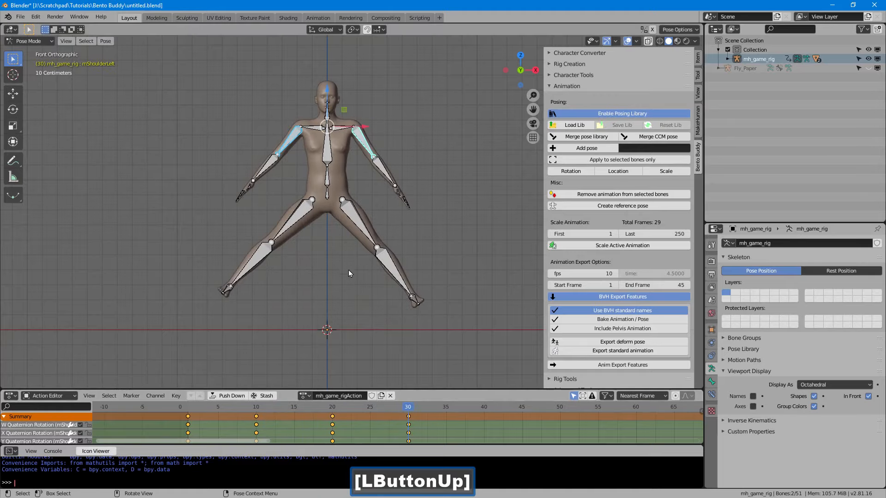
middle_drag(348, 262, 337, 307)
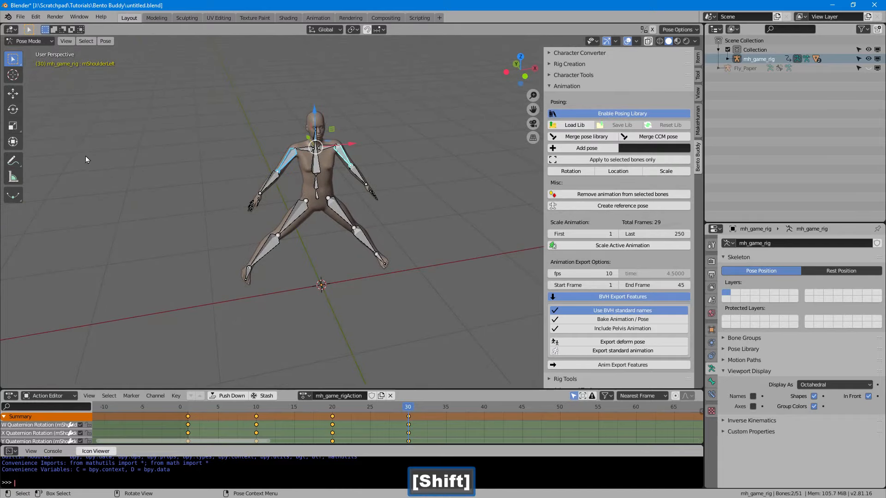
click(50, 42)
click(41, 72)
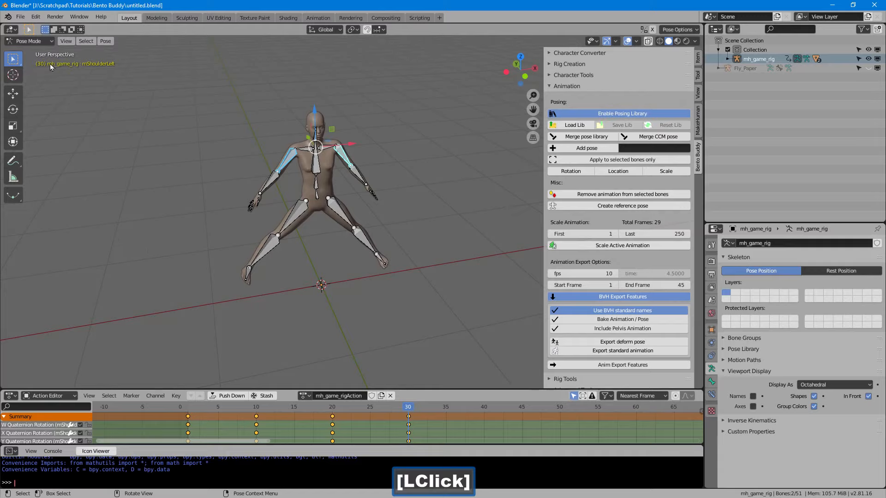
click(42, 40)
click(29, 52)
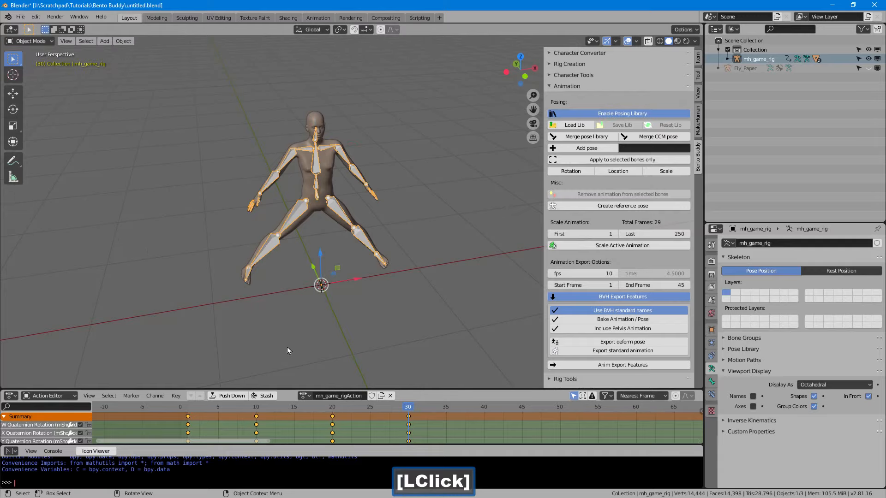
drag(346, 405, 129, 402)
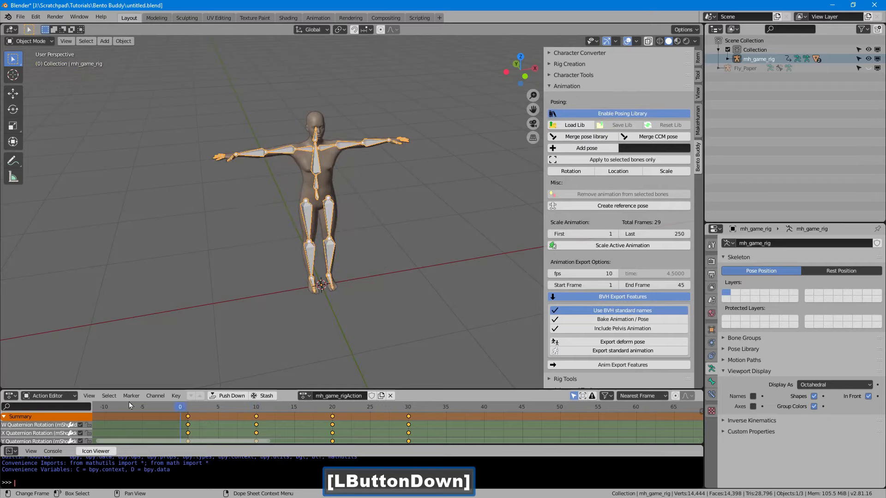
drag(185, 411, 189, 407)
Step: Duplicate the whole character with its rig and meshes, and move the copy about 1.9 m along the X axis
middle_drag(247, 231, 285, 239)
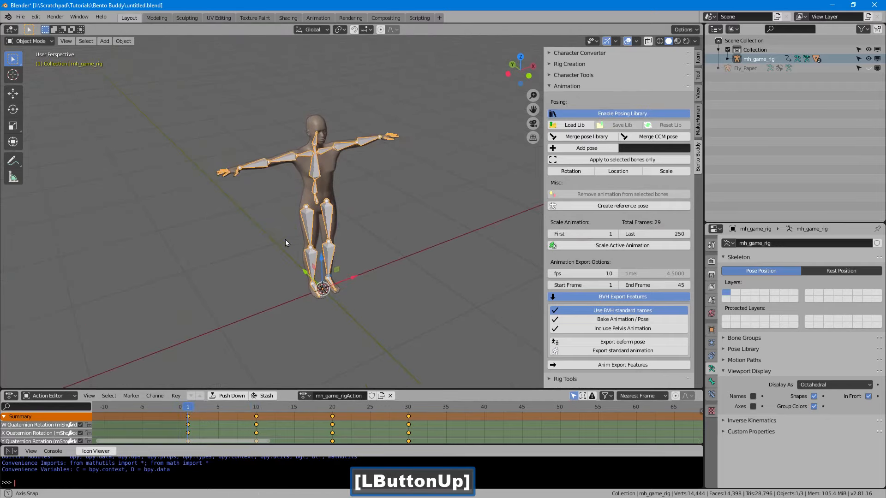
drag(395, 86, 323, 165)
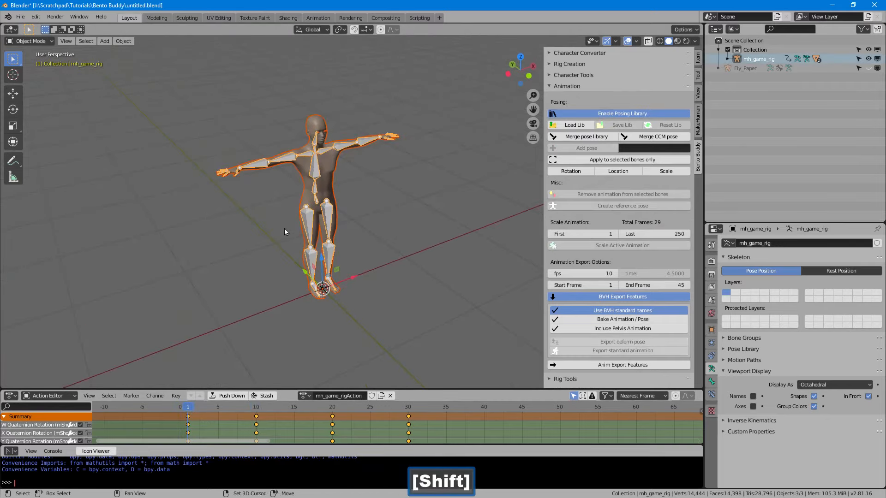
key(shift+d)
right_click(367, 206)
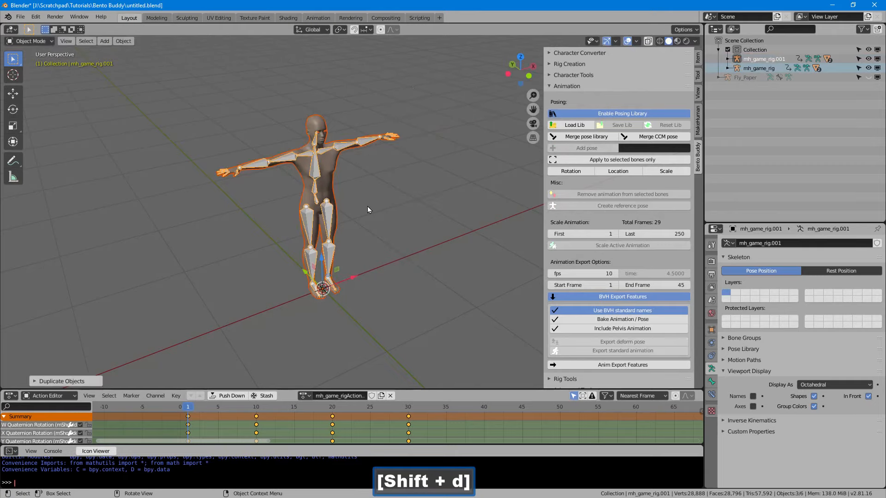
click(503, 231)
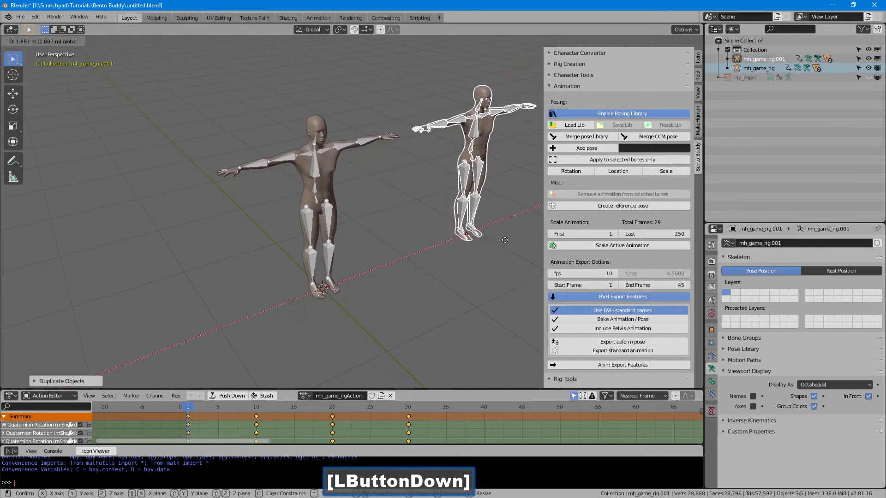
shift+middle_drag(503, 236, 434, 235)
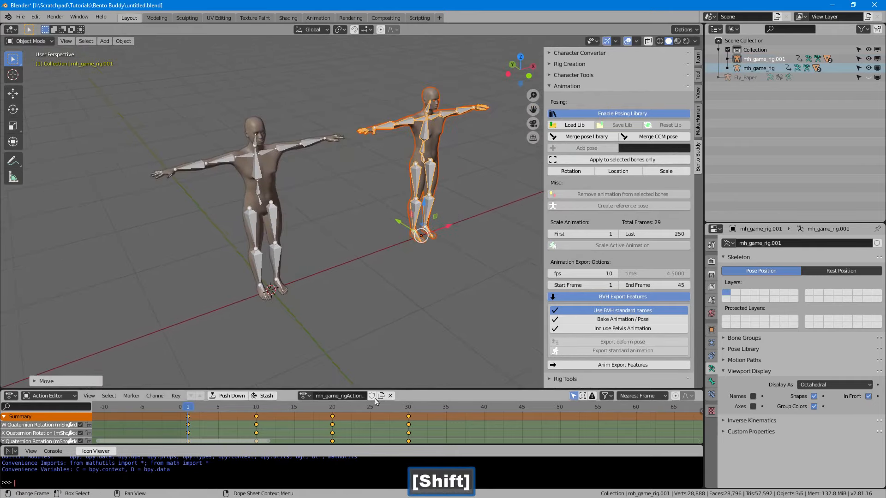
Step: Scrub through the duplicated character's animation, return to frame 1, and save the scene as untitled.blend
drag(371, 407, 187, 416)
middle_drag(318, 240, 388, 236)
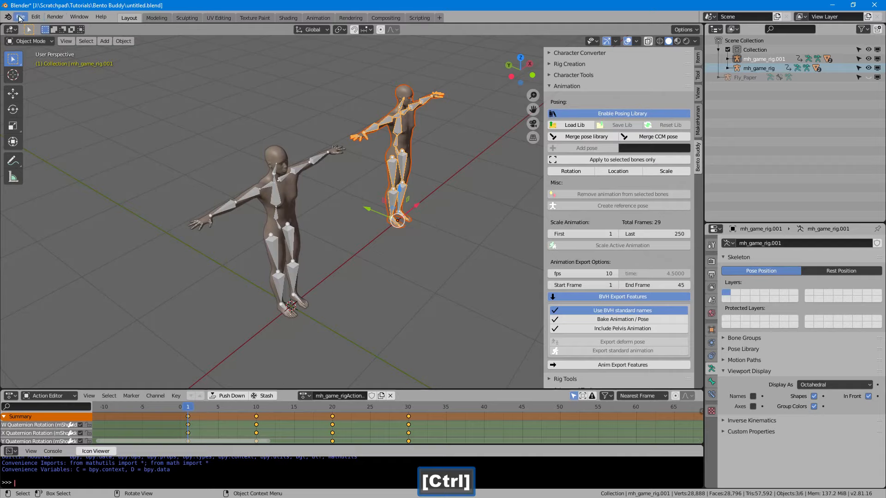
click(20, 17)
click(32, 78)
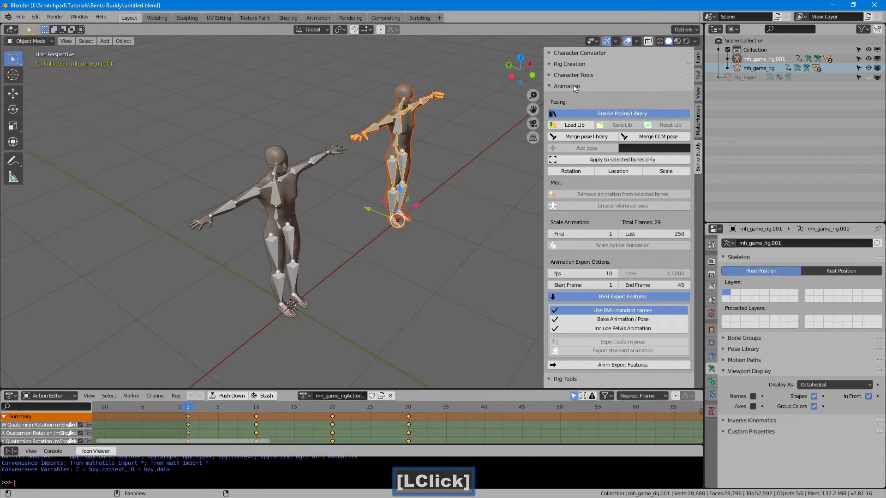
Step: Turn off the posing library, add a Bento Buddy rig, and move it along the Y axis away from the two characters
click(584, 114)
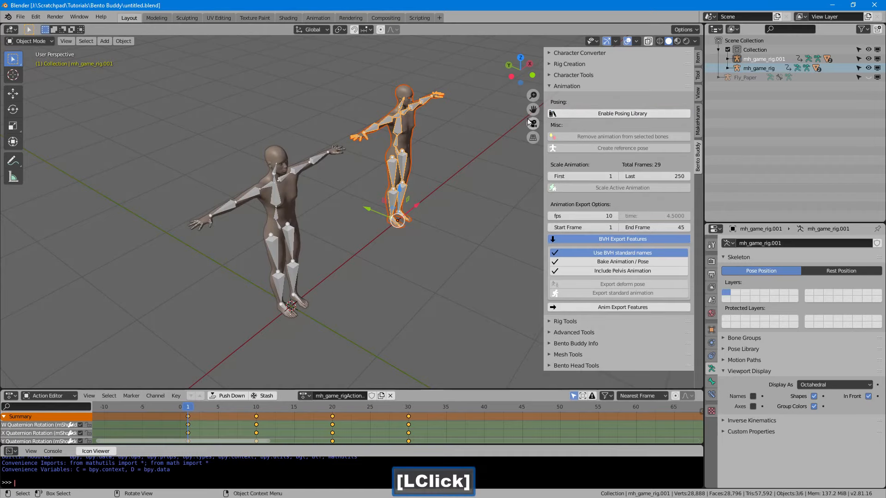
shift+middle_drag(436, 129, 422, 129)
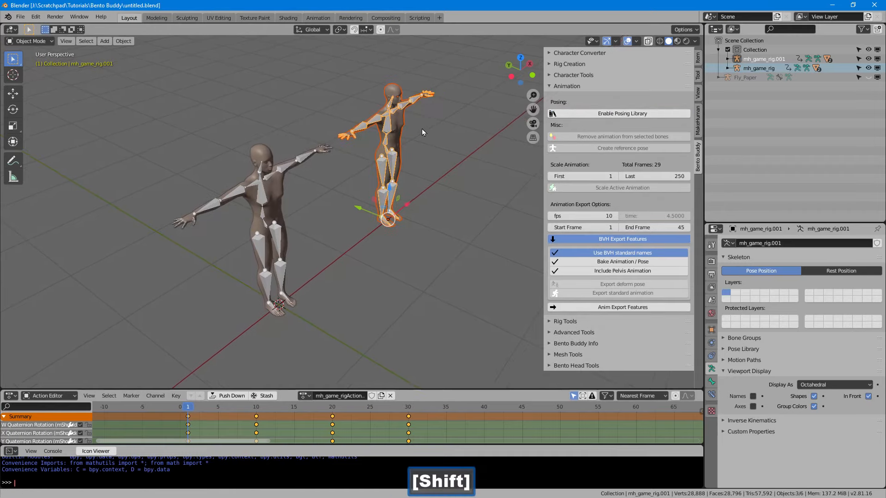
click(560, 65)
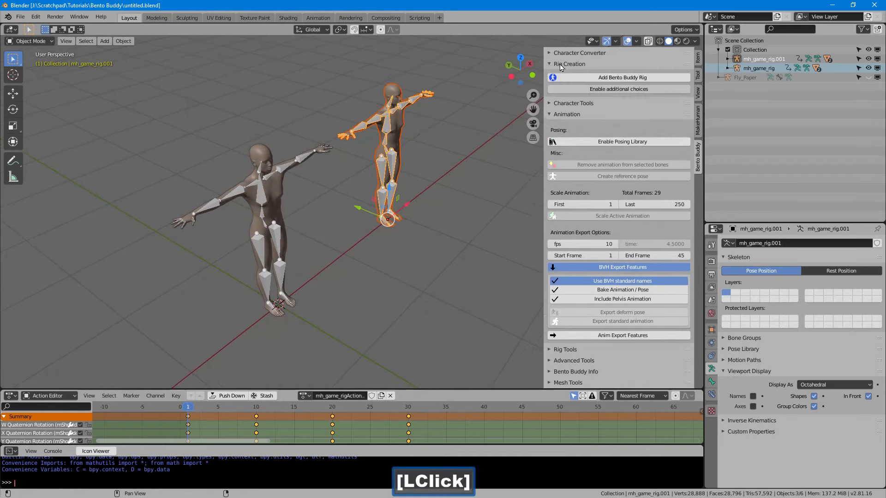
click(591, 79)
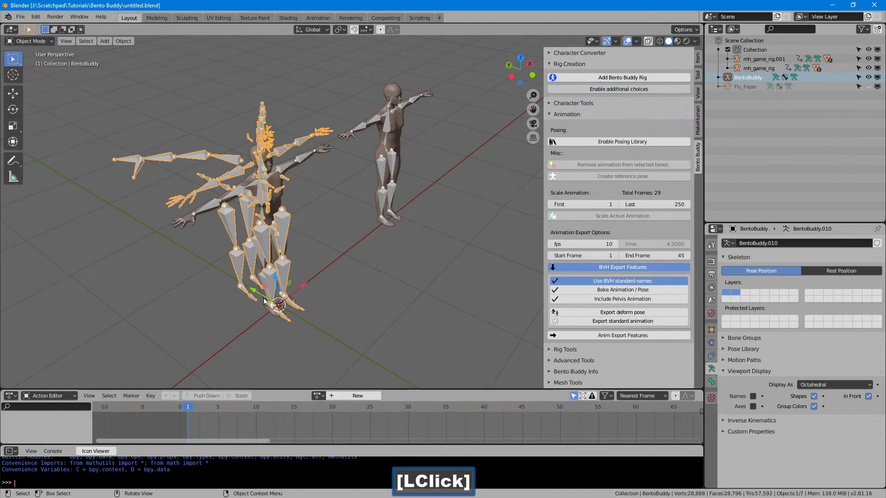
drag(255, 298, 156, 263)
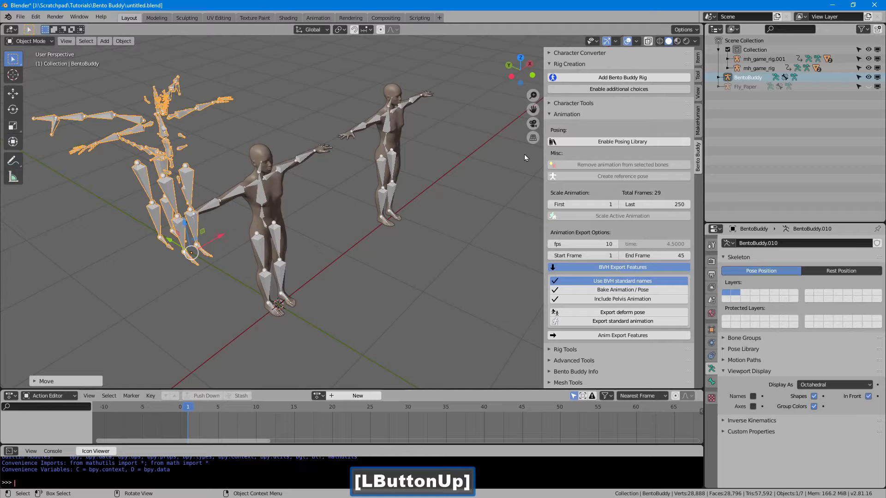
Step: In the Character Mapper, lock the BentoBuddy rig as source and the two mh_game_rig armatures as targets
click(566, 64)
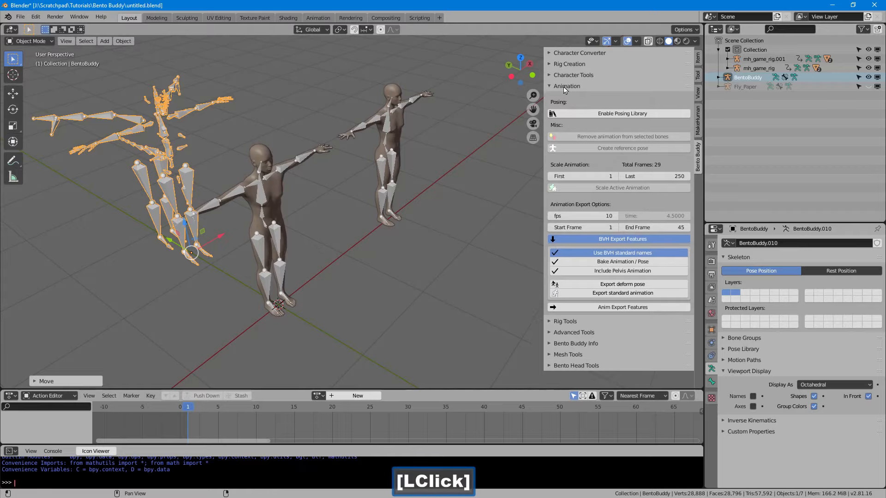
click(566, 75)
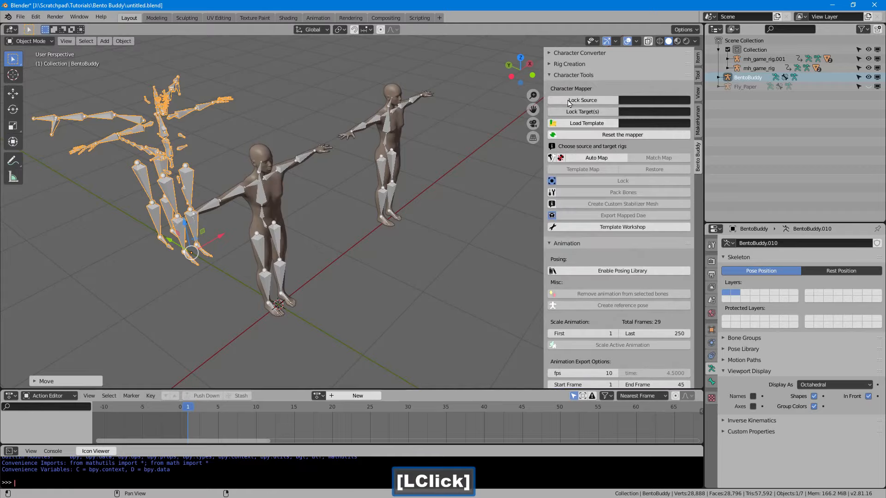
middle_drag(388, 183, 369, 152)
drag(381, 84, 272, 213)
click(582, 111)
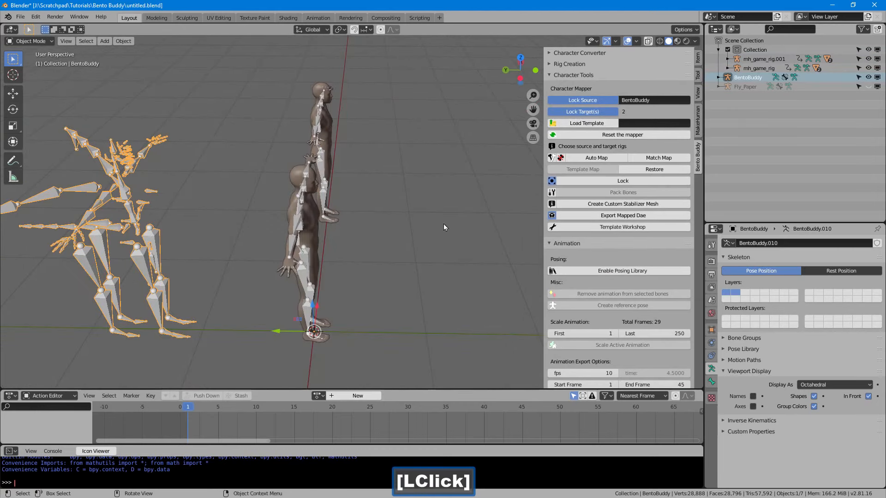
middle_drag(445, 227, 409, 205)
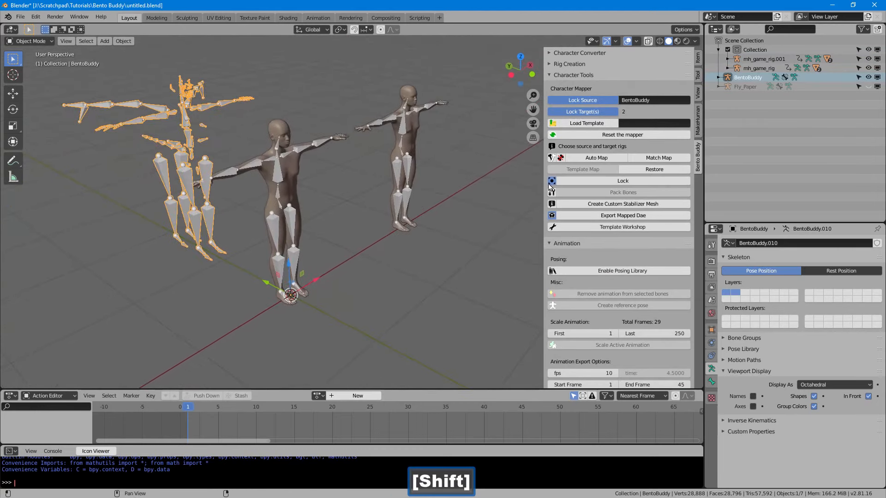
Step: Auto Map the source rig to both targets, lock the mapping for animation, and scrub the timeline back to frame 1
click(596, 158)
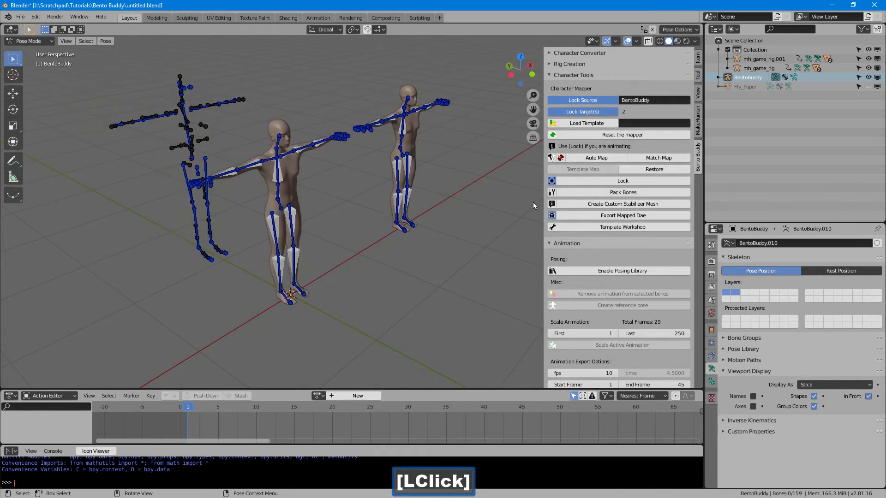
click(583, 185)
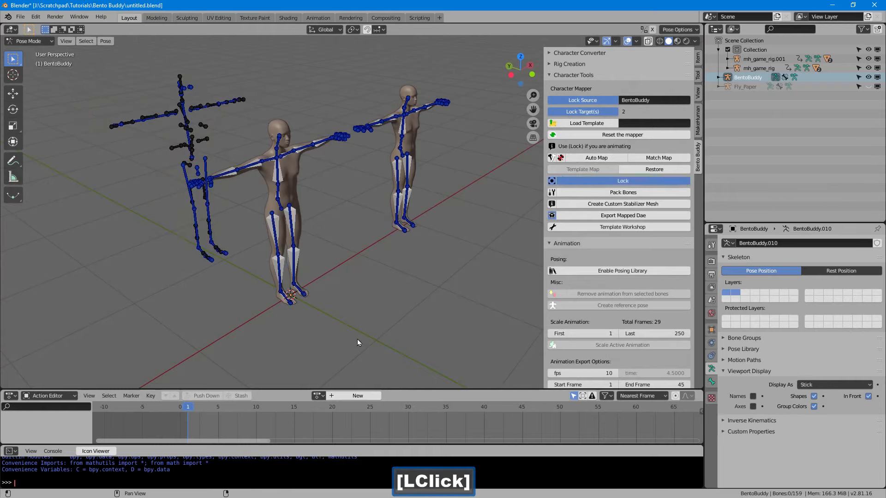
drag(217, 408, 188, 411)
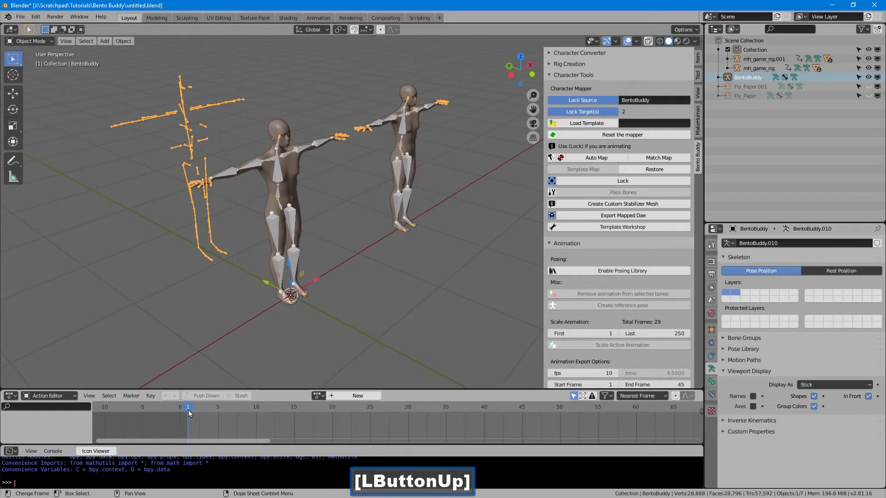
Step: Select both character body meshes and export them as a mapped DAE, overwriting a_test.dae in the Bento Buddy folder
click(408, 145)
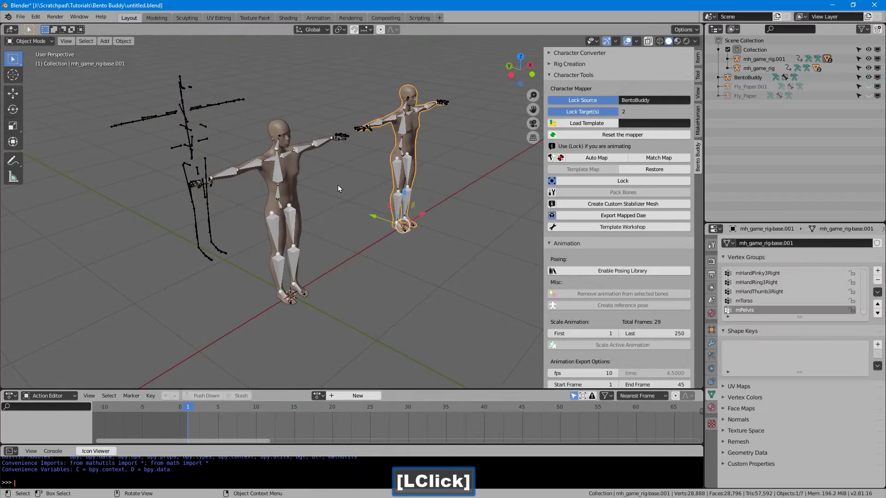
shift+click(288, 178)
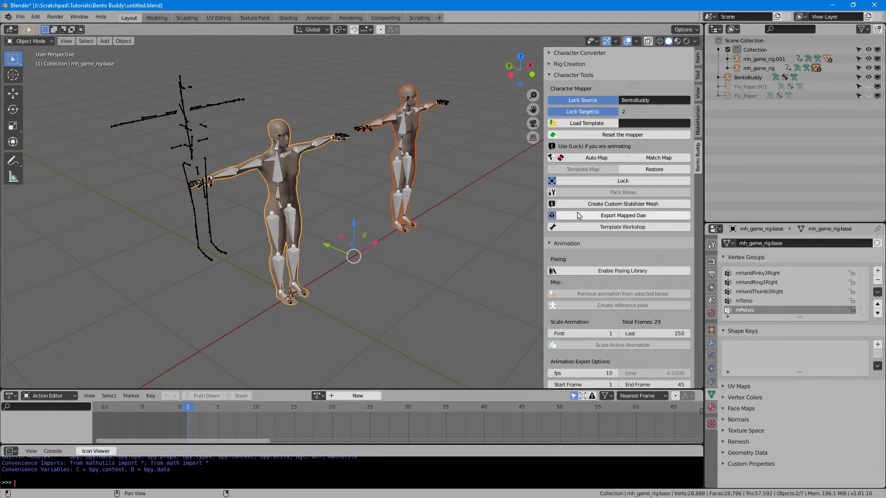
click(655, 216)
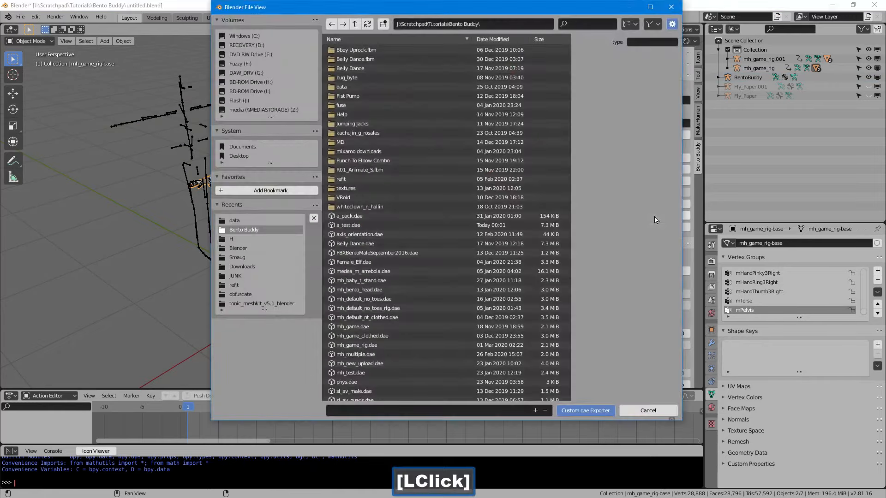
click(402, 224)
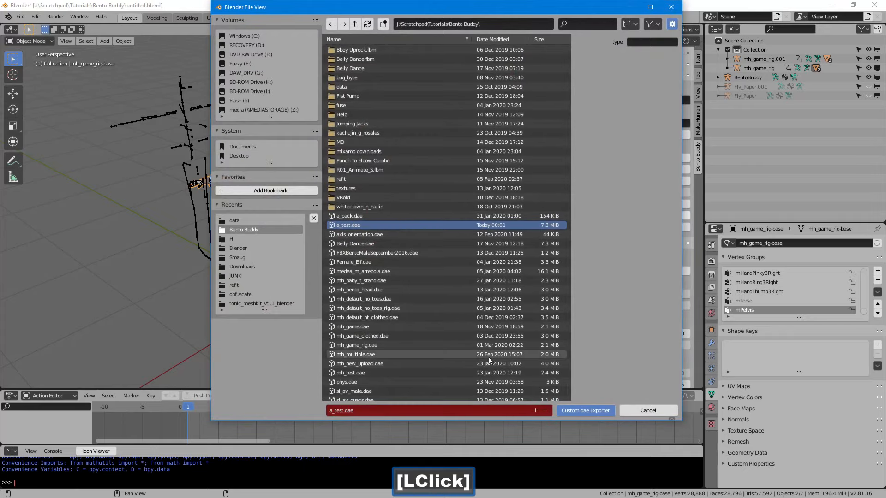
click(575, 410)
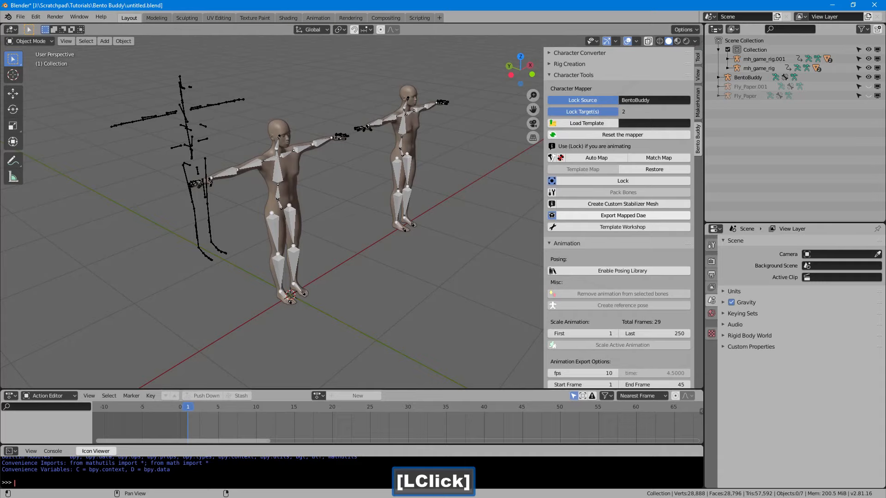
Step: Switch to the Firestorm viewer and load a_test.dae for a mesh model upload
key(alt+Tab)
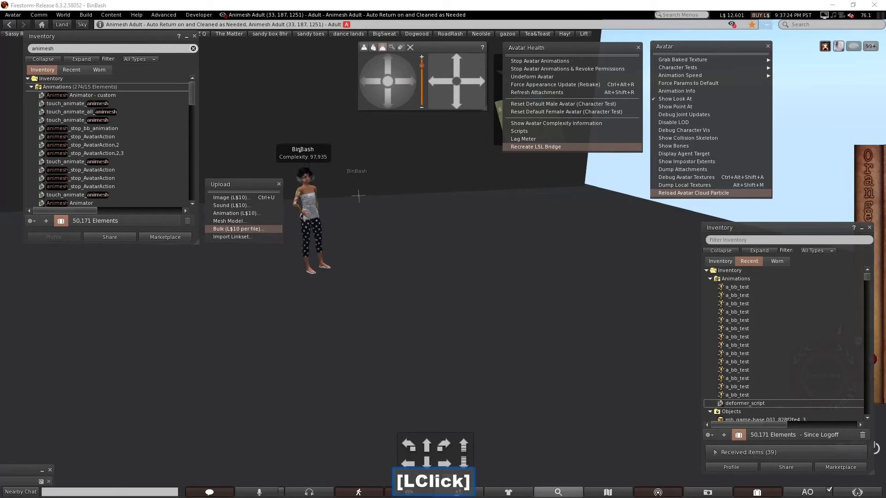
click(230, 221)
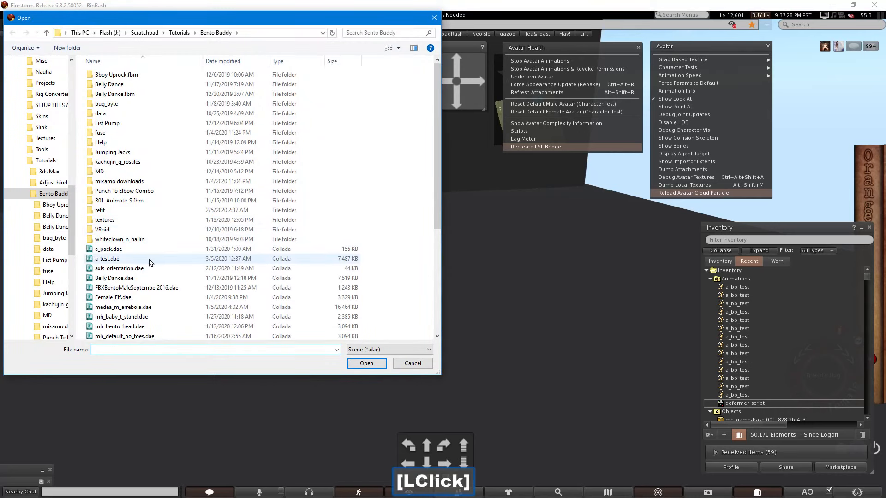
click(149, 259)
click(366, 363)
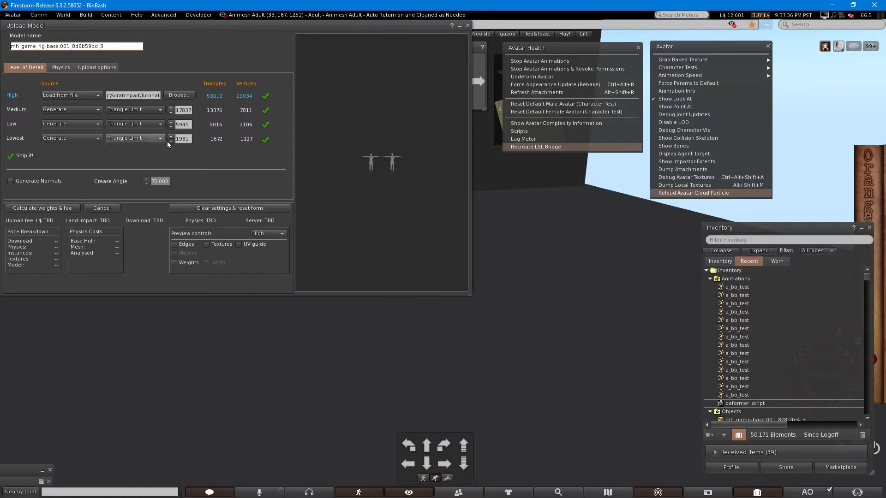
Step: Set the Lowest level of detail's triangle limit to 0 and use the Lowest level as the physics model
click(171, 141)
click(308, 172)
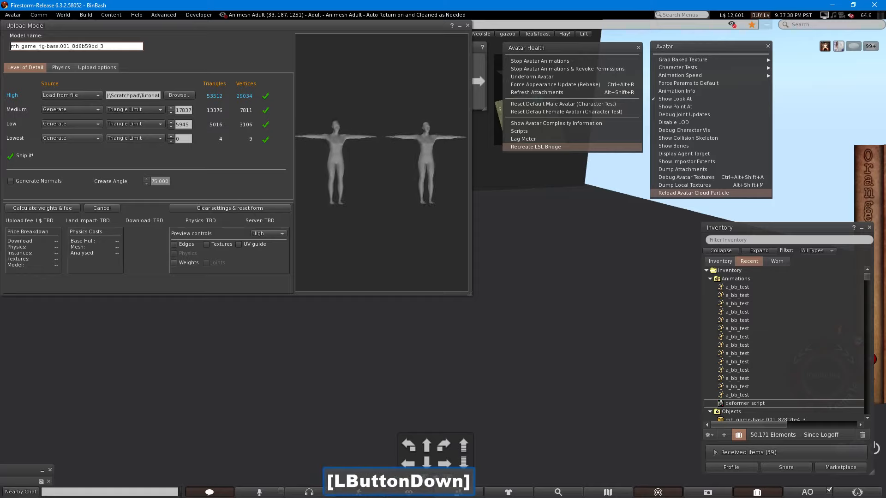
click(65, 72)
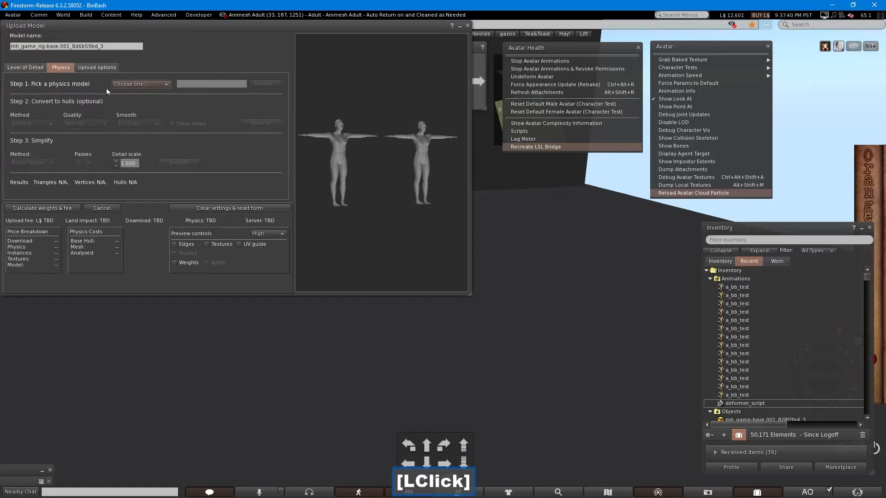
click(124, 84)
click(125, 119)
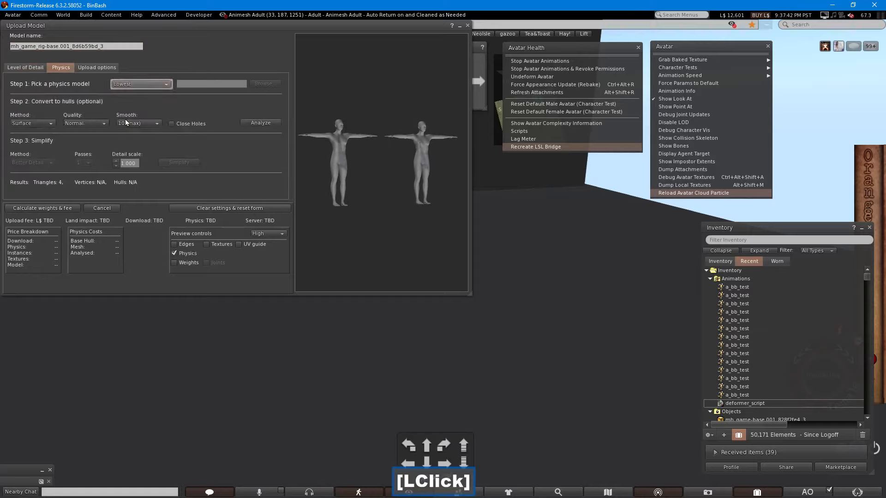
Step: Include skin weight and joint positions in the upload, calculate the weights and fee, and upload the model
click(98, 67)
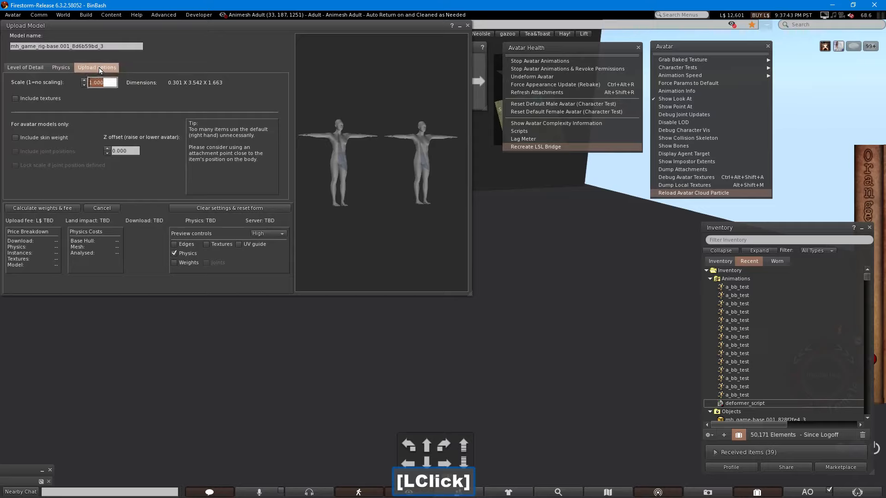
click(52, 138)
click(47, 151)
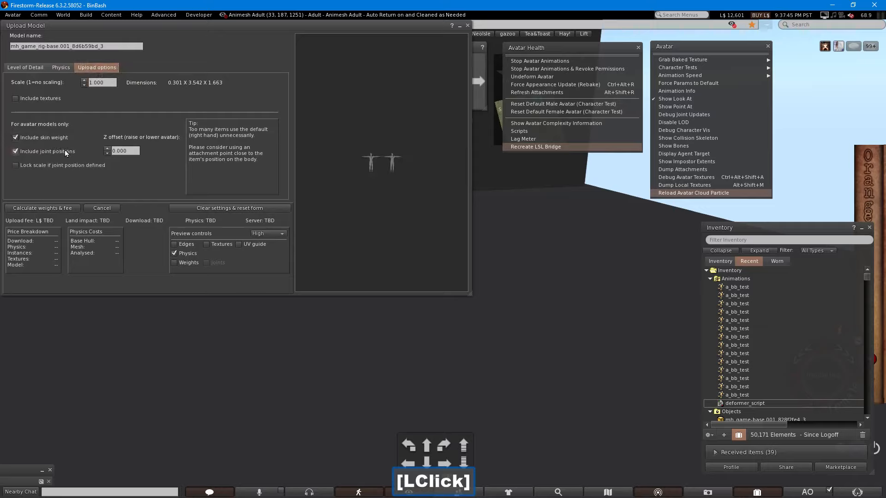
click(62, 208)
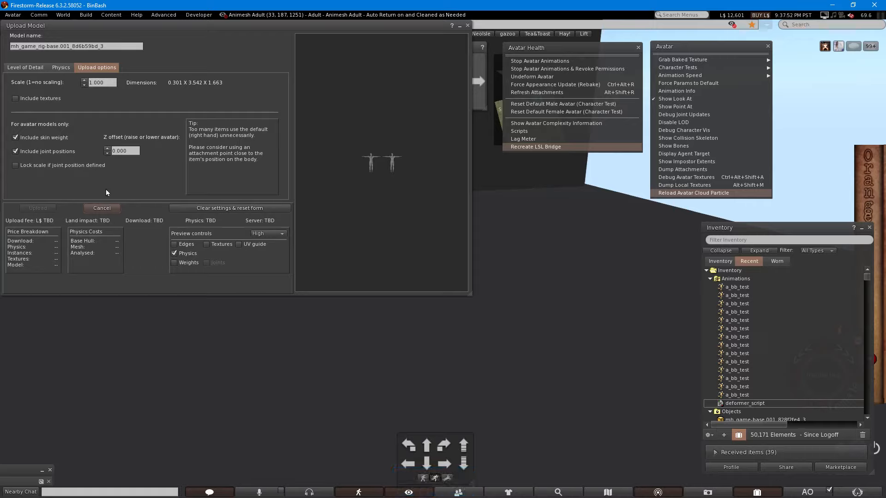
click(46, 207)
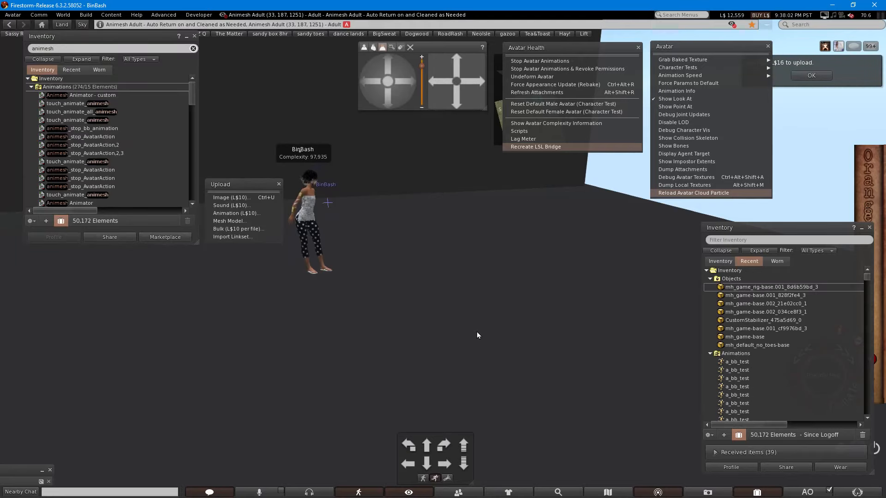
Step: Place the uploaded mh_game_rig-base.001_8d6b59bd_3 model in the world from the inventory and create a box beside it
drag(722, 288, 487, 319)
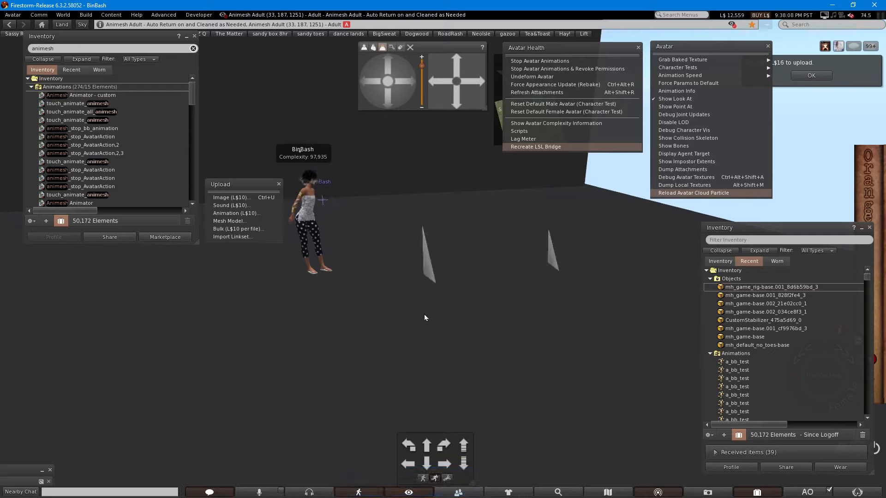
right_click(389, 323)
click(379, 326)
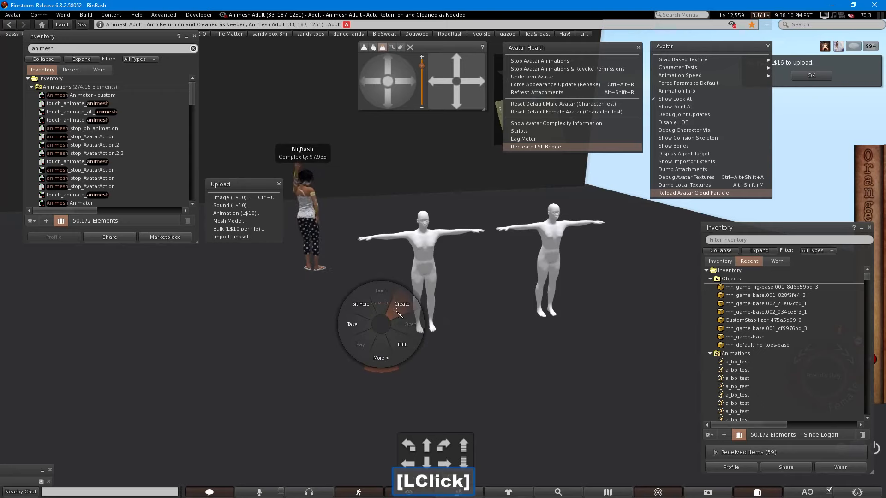
click(375, 321)
Step: Link the two-character model to the box as the root, and enable Animated Mesh on the linked object
click(422, 252)
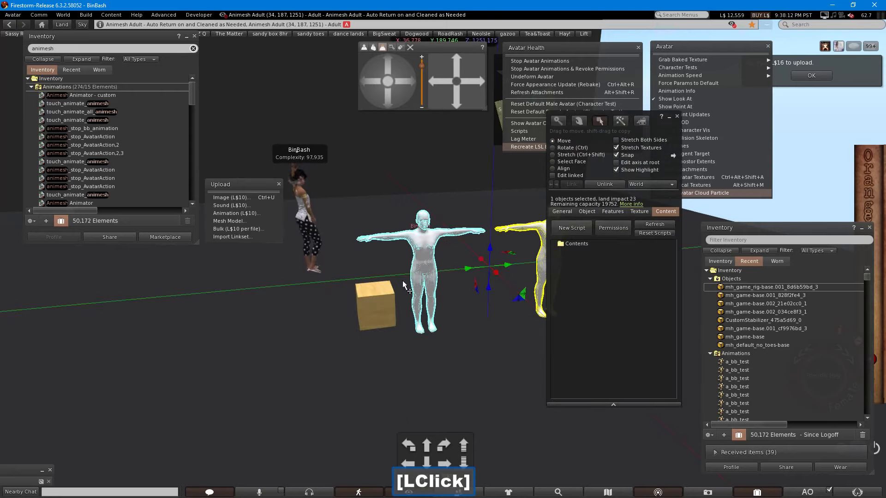
shift+click(383, 307)
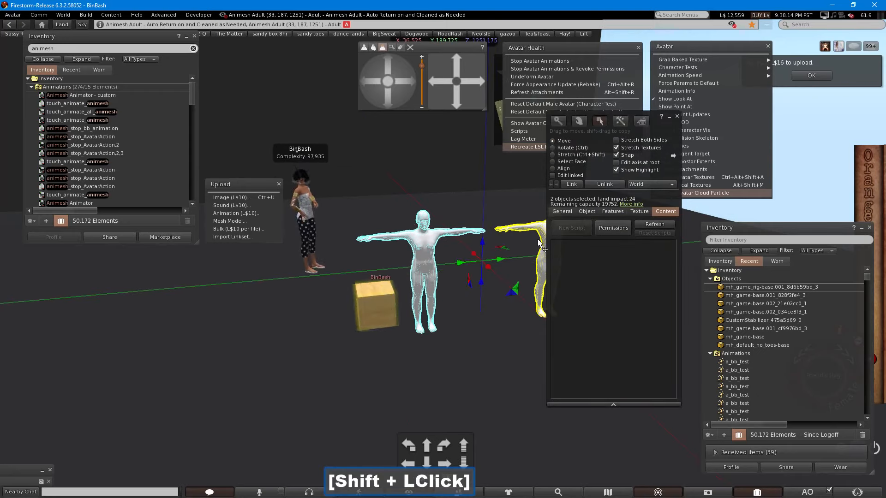
click(563, 184)
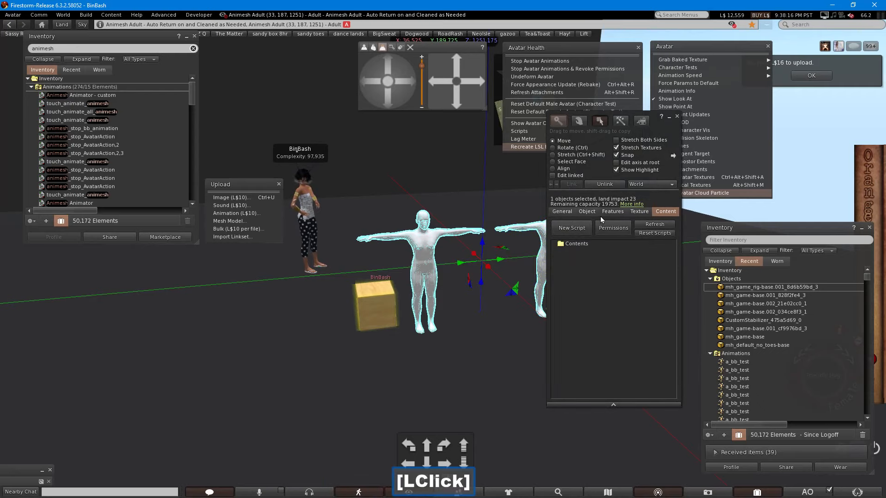
click(613, 215)
click(576, 230)
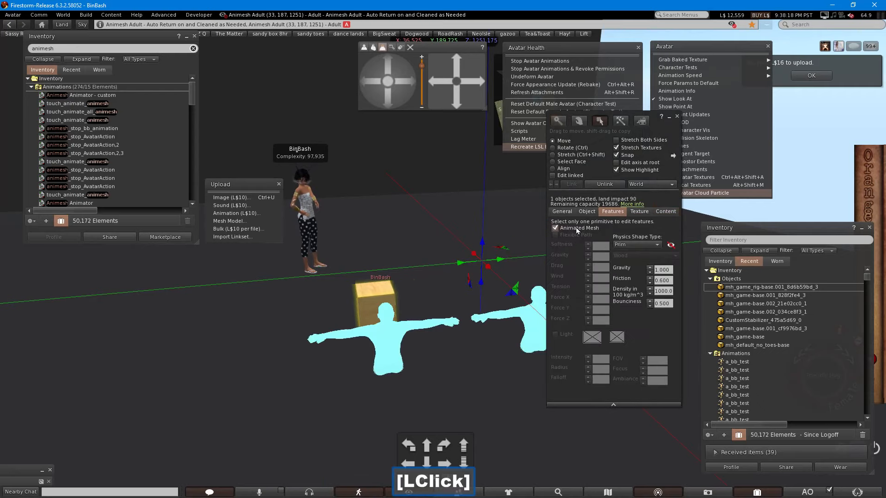
Step: Raise the linked Animesh object above the ground and add the touch_animate_animesh script to its contents
drag(483, 246, 487, 148)
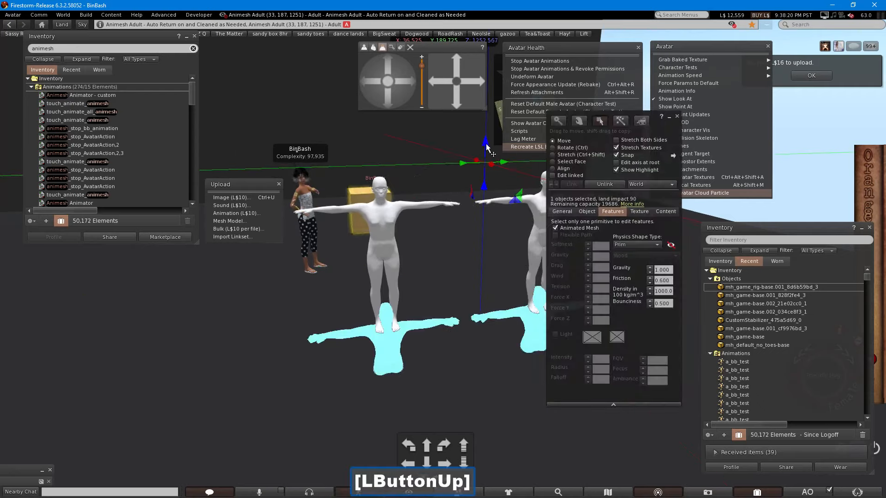
click(677, 116)
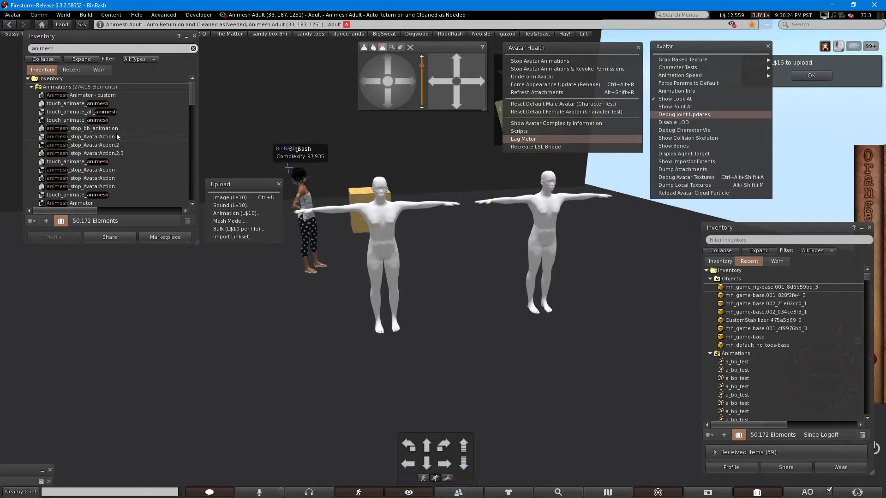
click(102, 121)
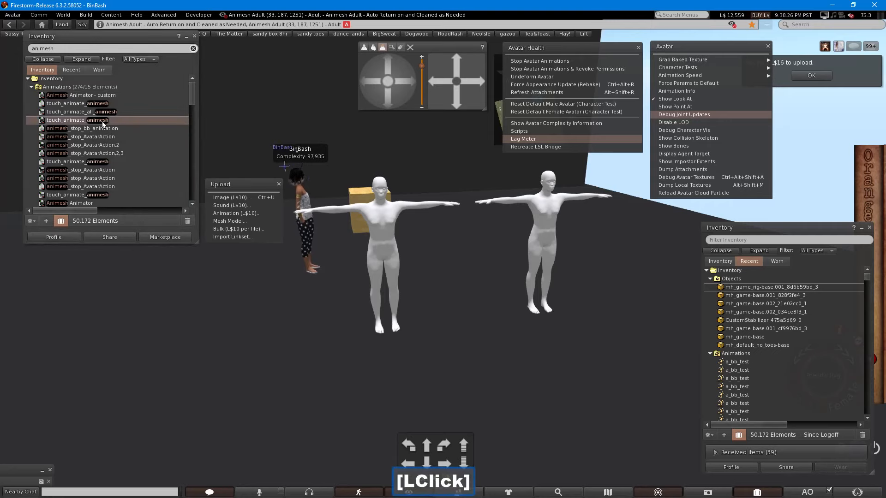
right_click(378, 212)
click(399, 231)
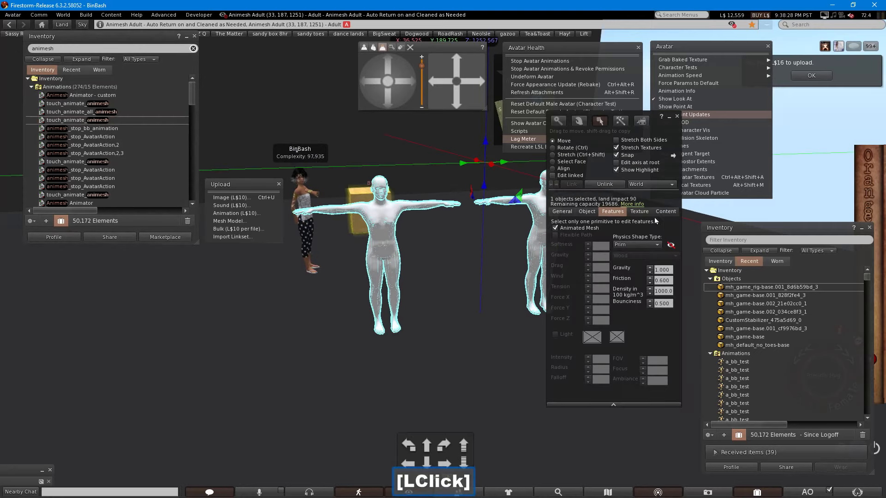
click(672, 213)
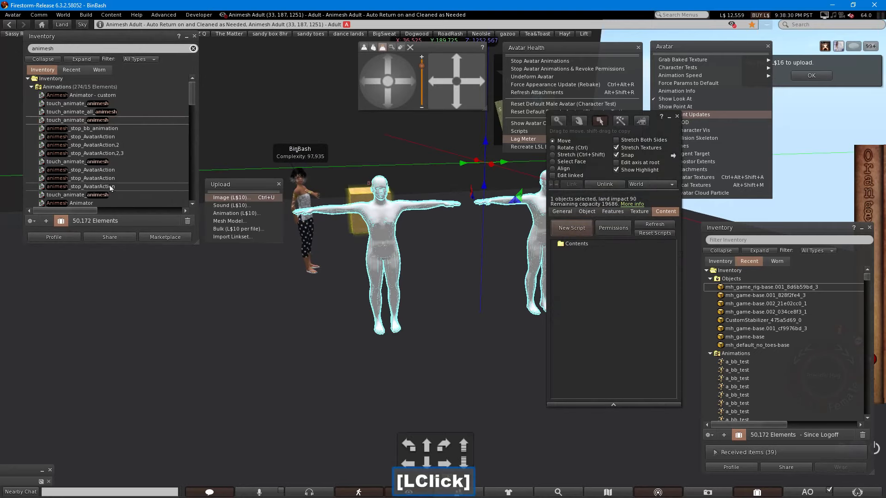
click(99, 120)
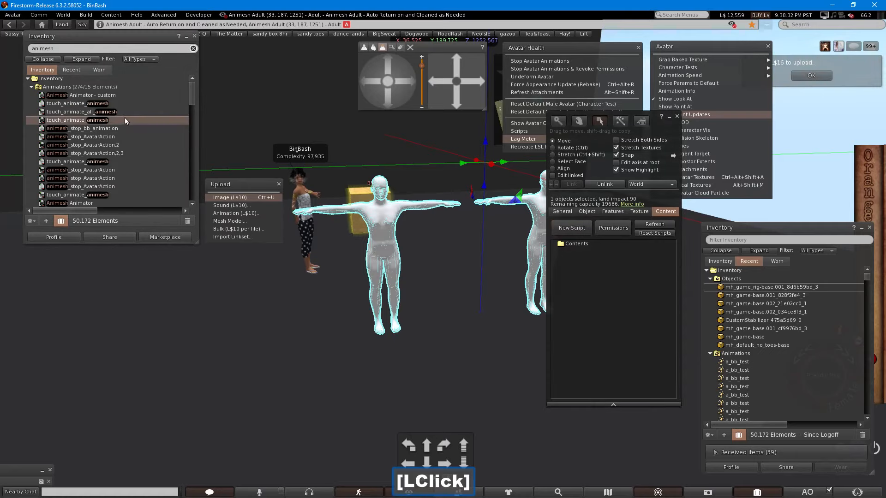
drag(99, 120, 574, 273)
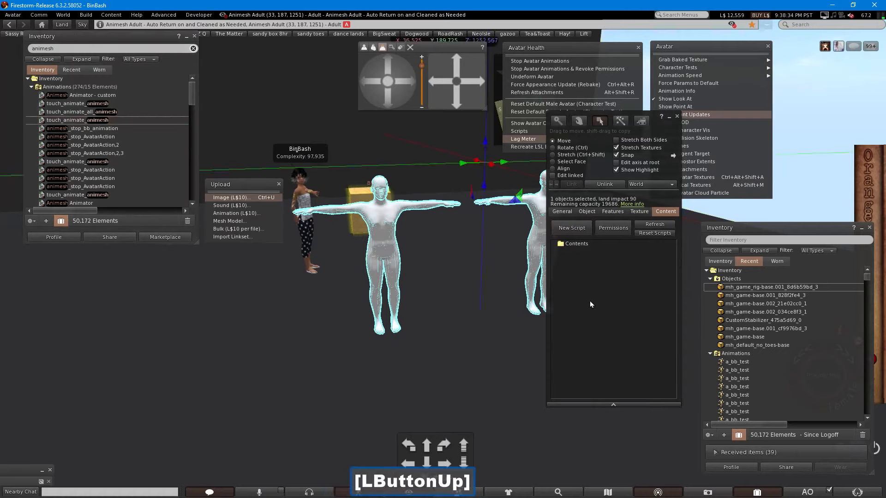
click(677, 115)
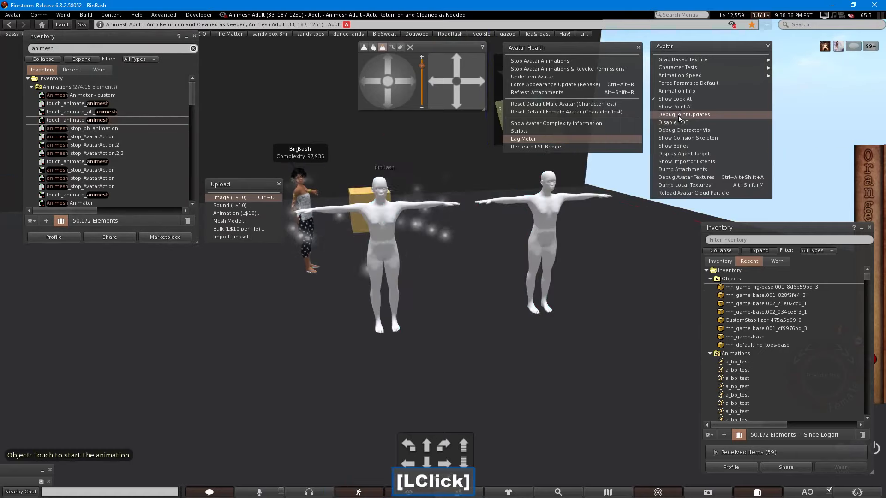
Step: Switch to Blender, select the BentoBuddy rig and export its standard animation over the existing b.bvh file
click(558, 497)
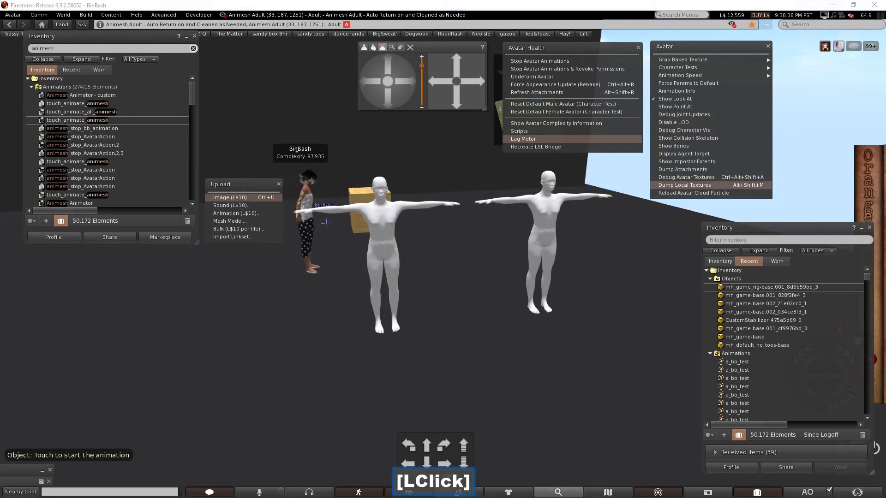
middle_drag(383, 257, 372, 262)
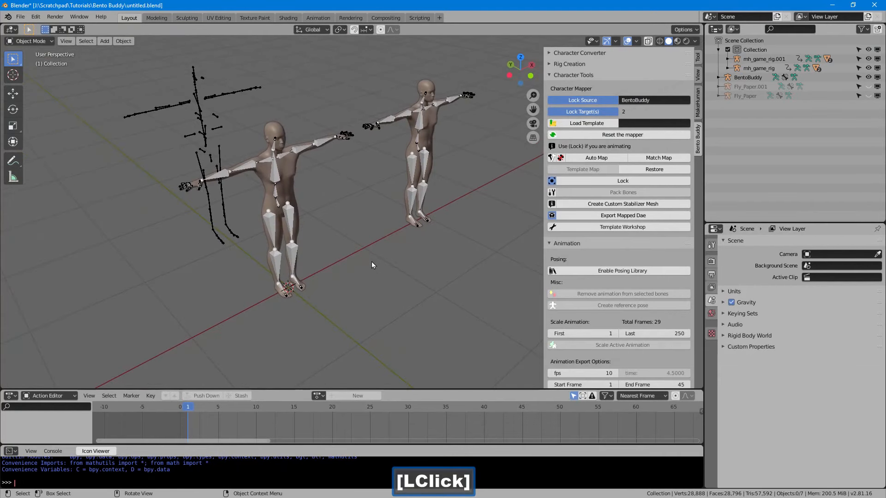
click(193, 106)
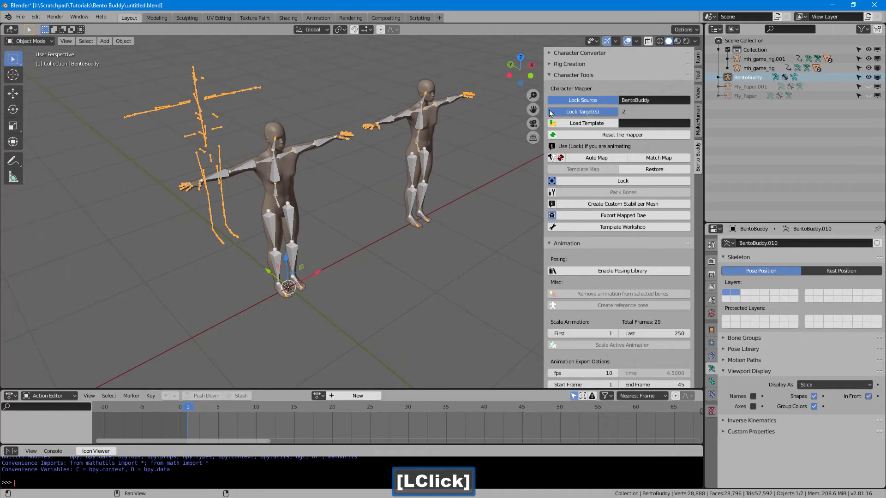
click(563, 76)
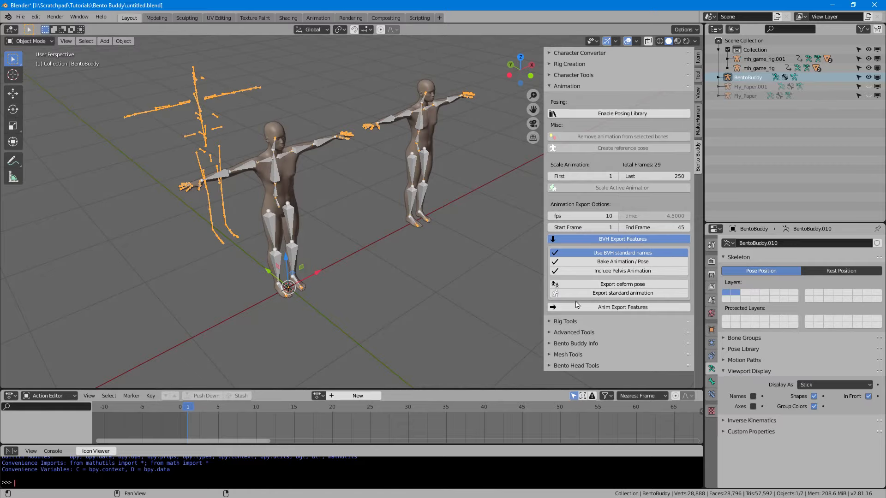
click(606, 296)
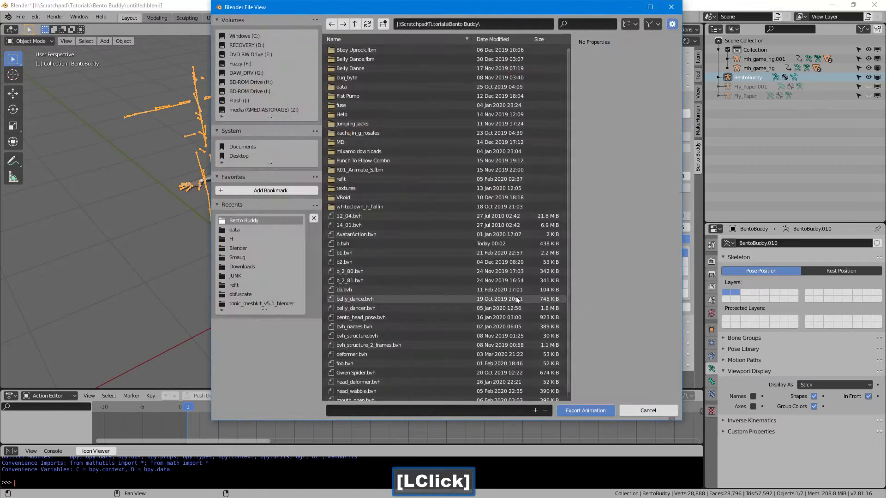
click(359, 245)
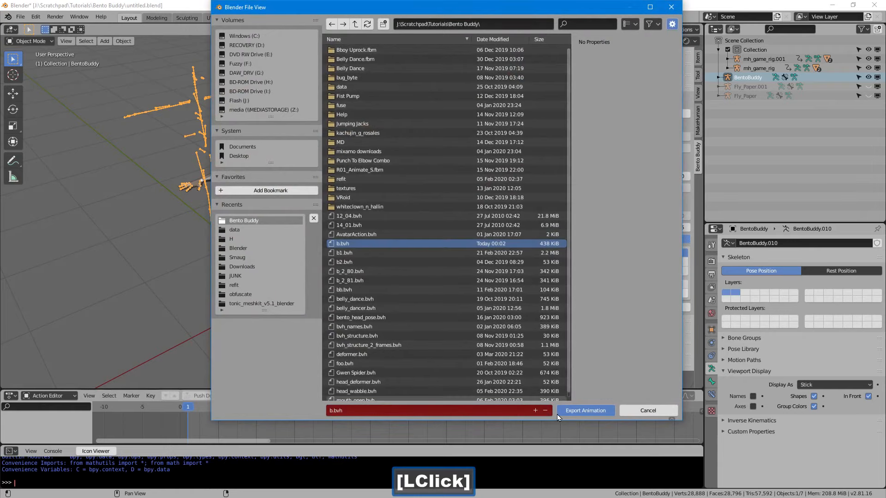
click(569, 412)
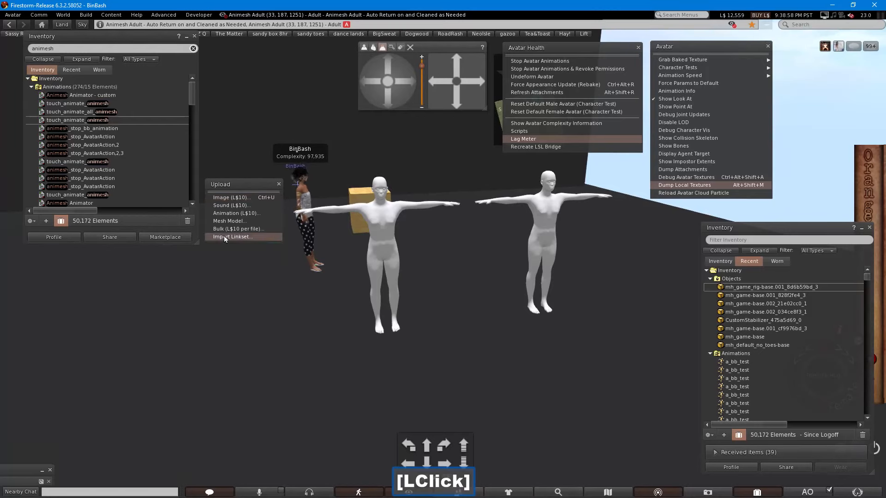
Step: Switch to Firestorm, load b.bvh for upload as an animation, and pause its preview
click(232, 213)
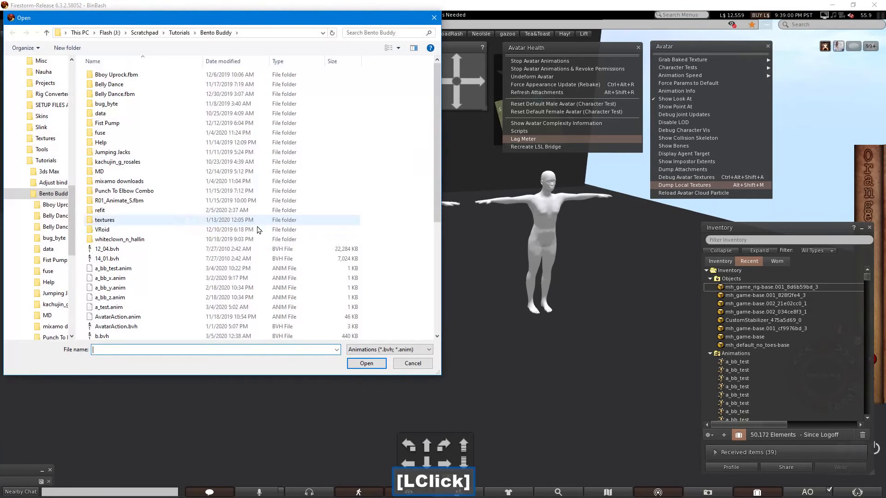
click(157, 337)
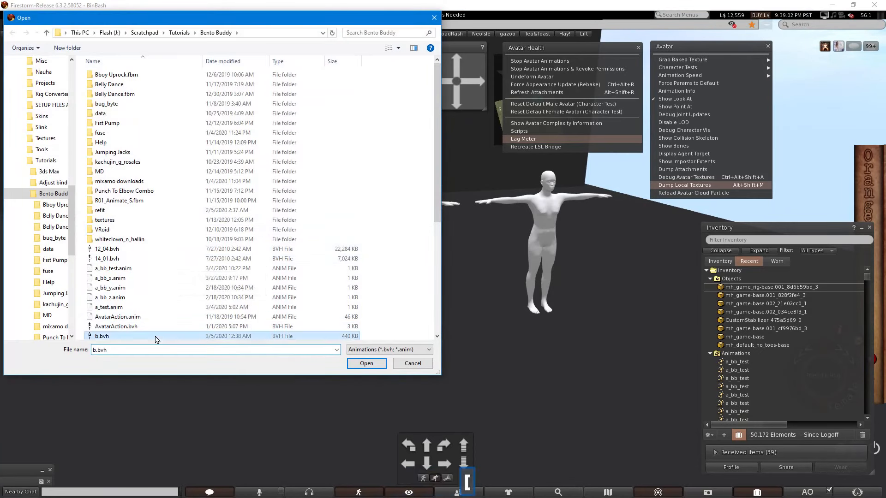
click(366, 363)
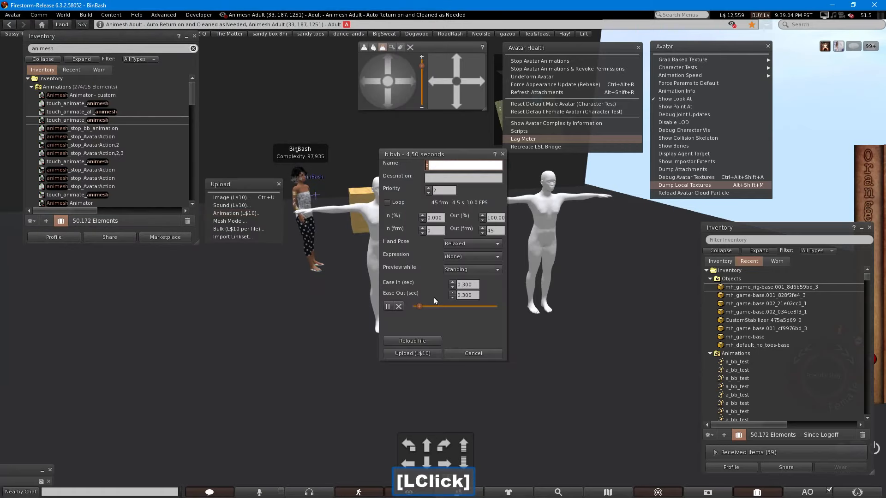
click(433, 231)
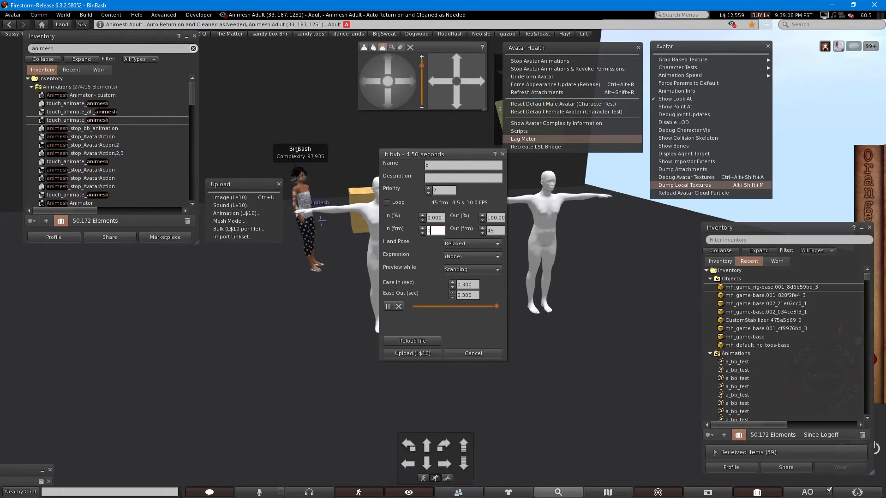
click(387, 306)
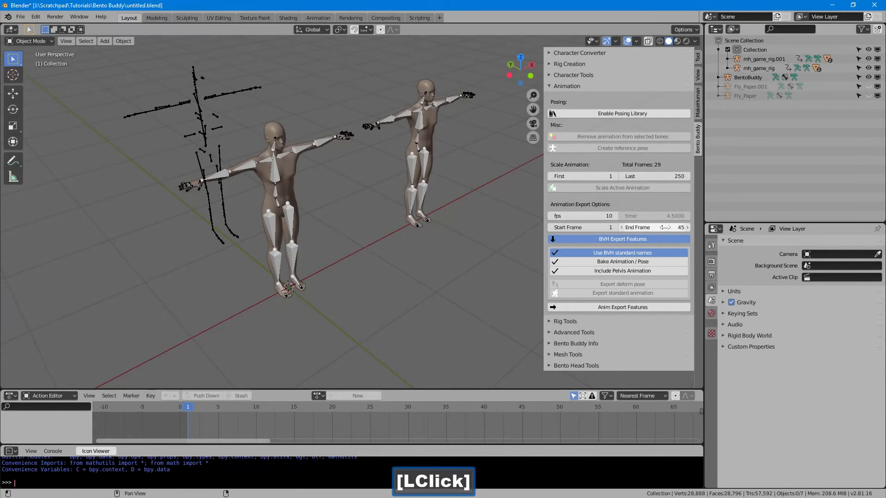
Step: Check the pose at frame 30 in Blender and set the animation's out frame to 30 in Firestorm
drag(323, 413, 408, 414)
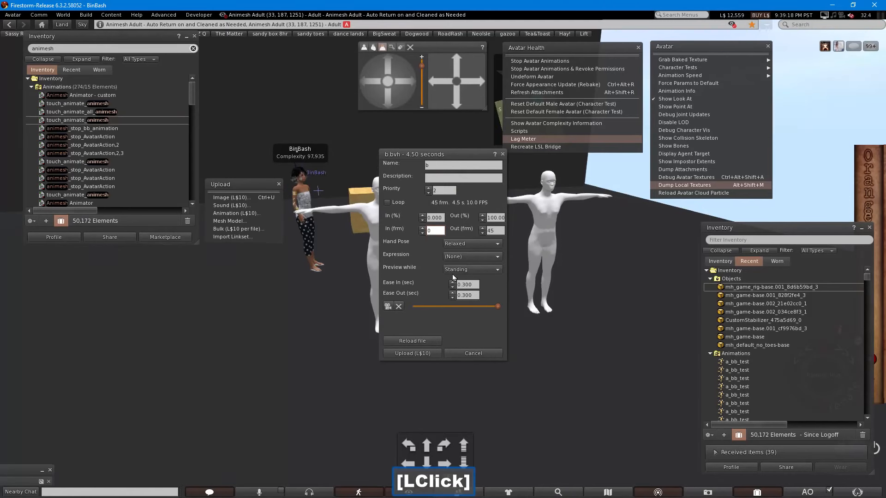
double_click(495, 231)
text(30)
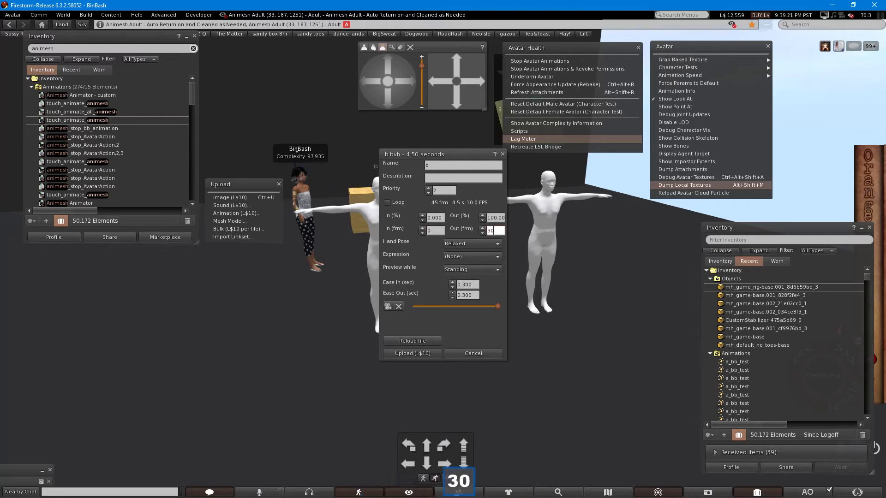
key(Return)
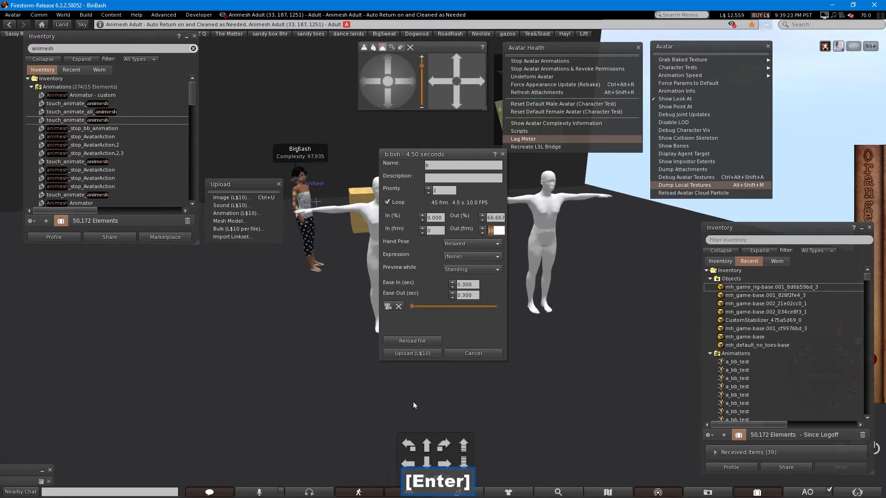
Step: Check the pose at frame 20 in Blender, set the in frame to 20 in Firestorm, and upload the animation
click(646, 497)
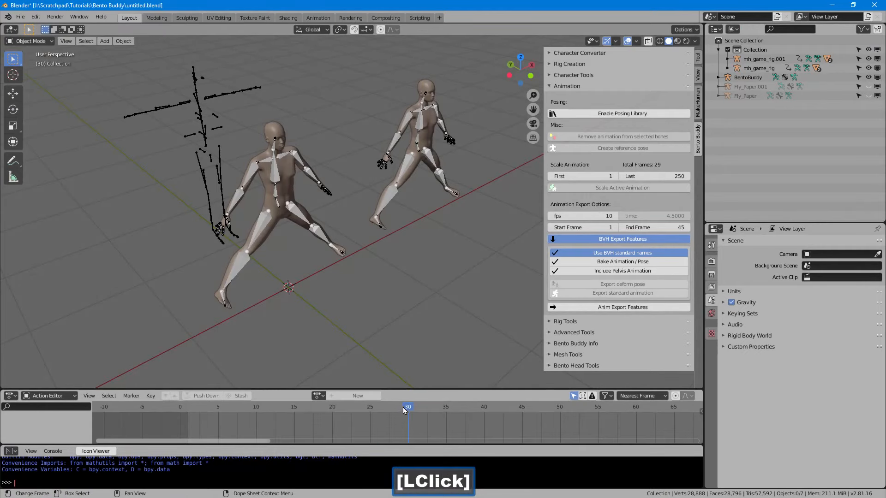
drag(402, 408, 334, 417)
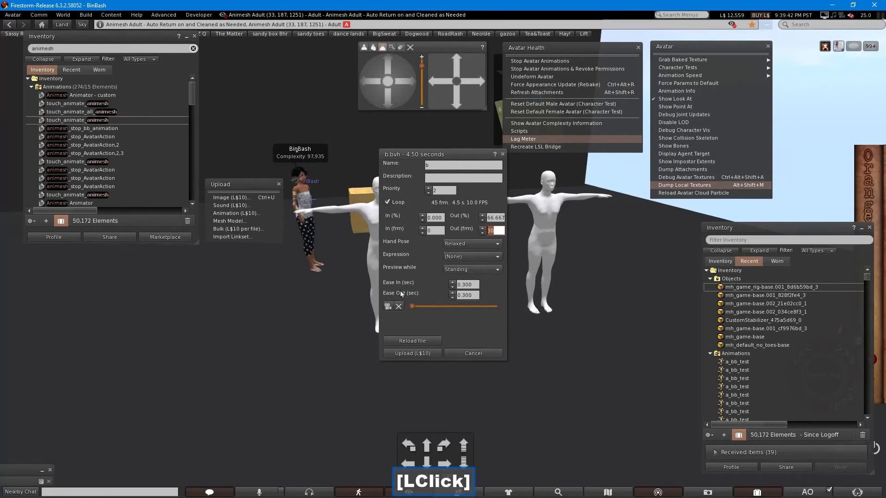
click(435, 231)
double_click(435, 233)
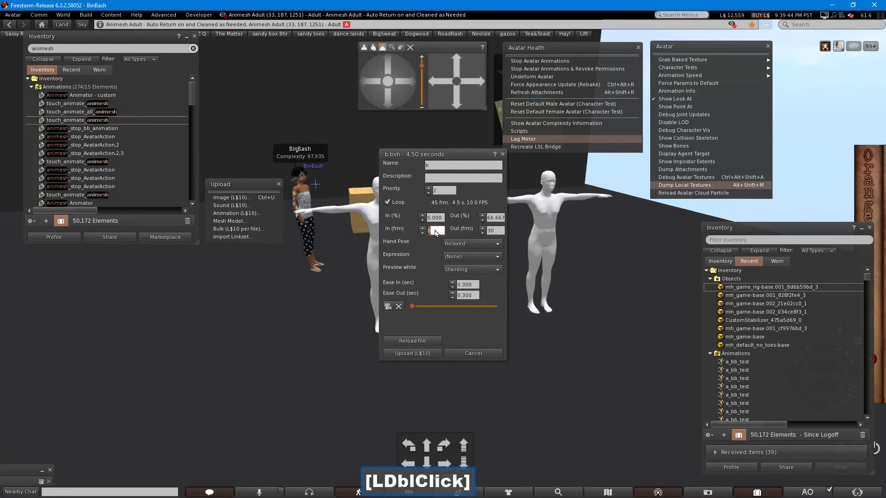
text(2)
key(Return)
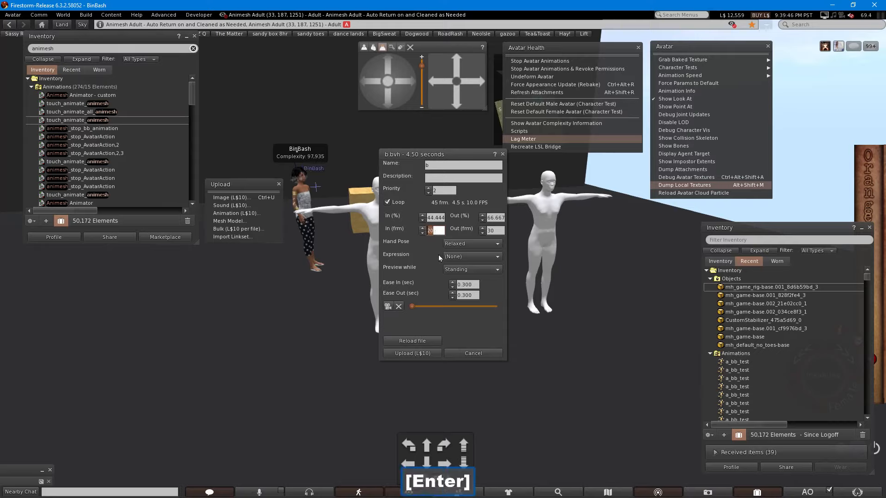
click(413, 353)
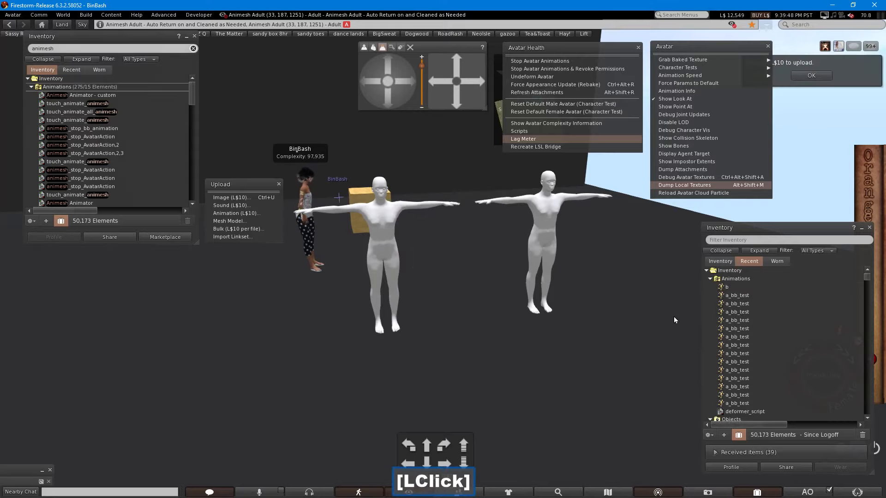
Step: Open the Animesh object for editing and add the uploaded b animation to its contents
right_click(374, 232)
click(385, 250)
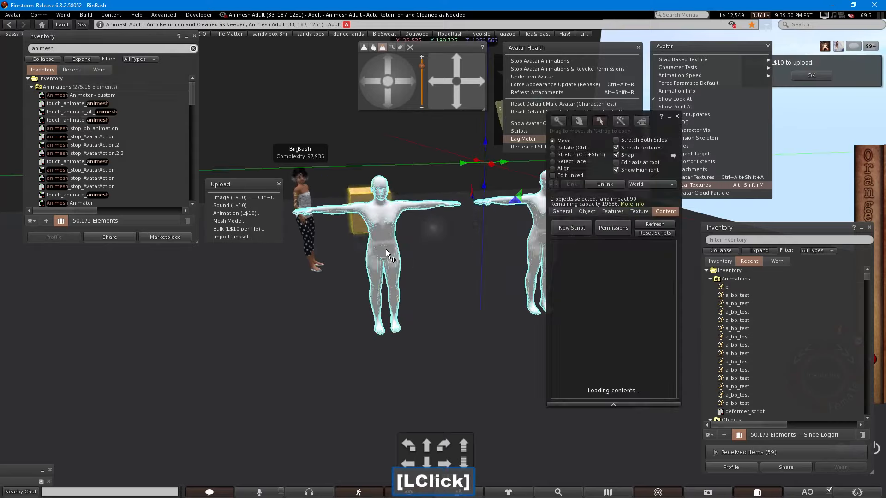
click(737, 287)
drag(737, 286, 628, 306)
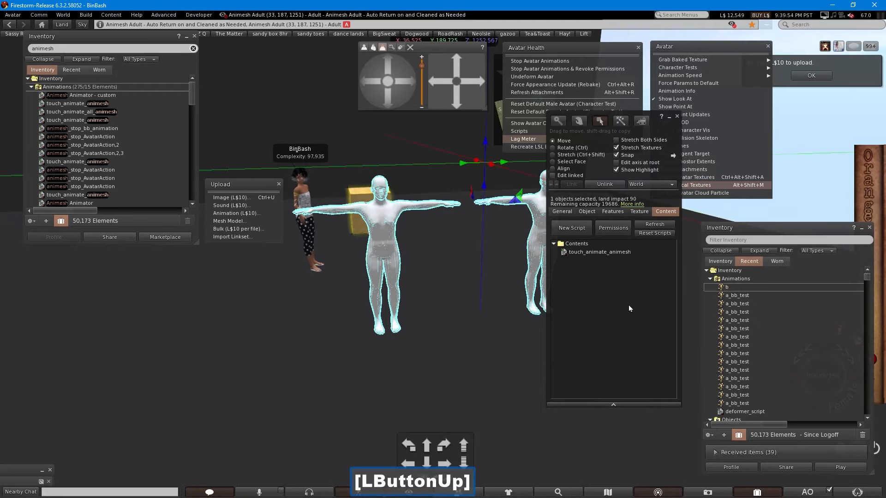
Step: Duplicate the Animesh object, delete the raised instance, and touch the remaining object's root box to start the animation
shift+drag(485, 189, 487, 133)
key(Delete)
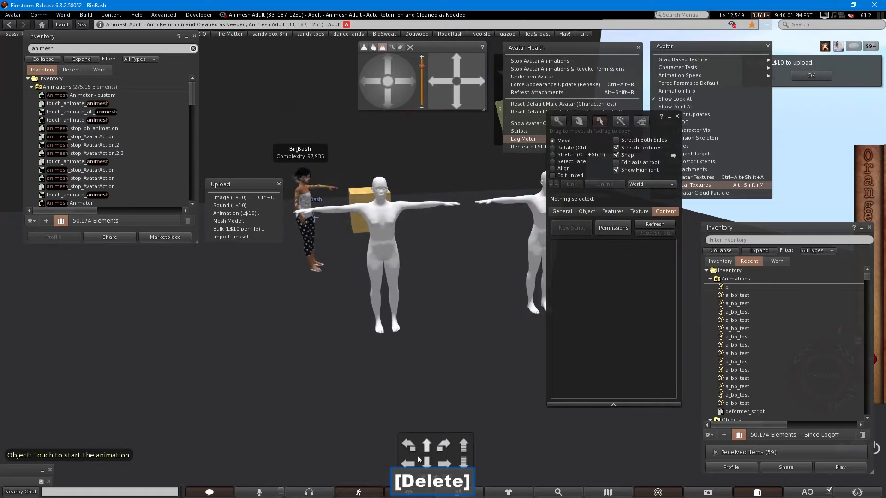
click(676, 116)
click(359, 234)
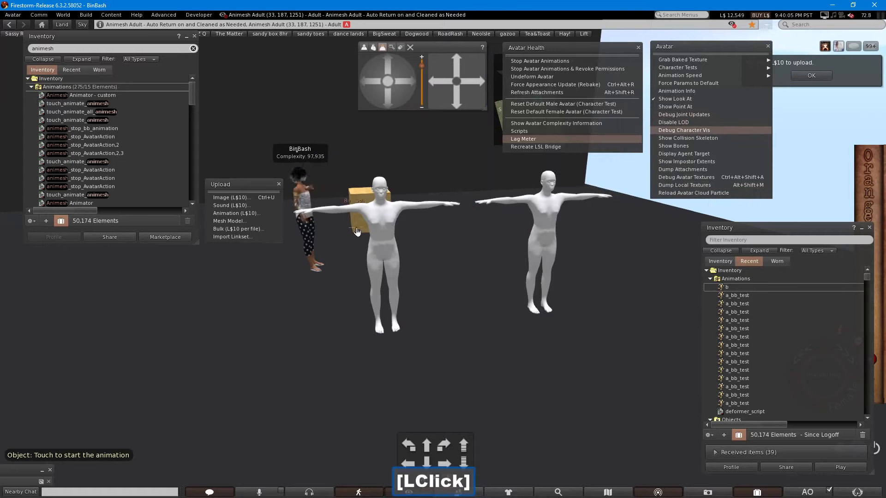